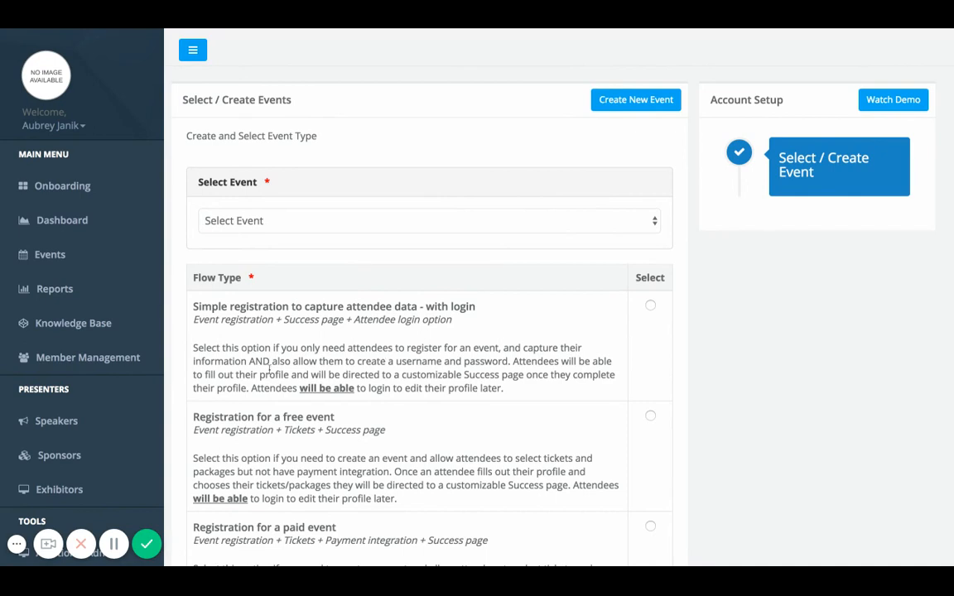
Step: Create a new event titled "Plano, Texas Match Making Event" with a description inviting people to make lasting business connections that help their business succeed
left_click(63, 192)
left_click(434, 231)
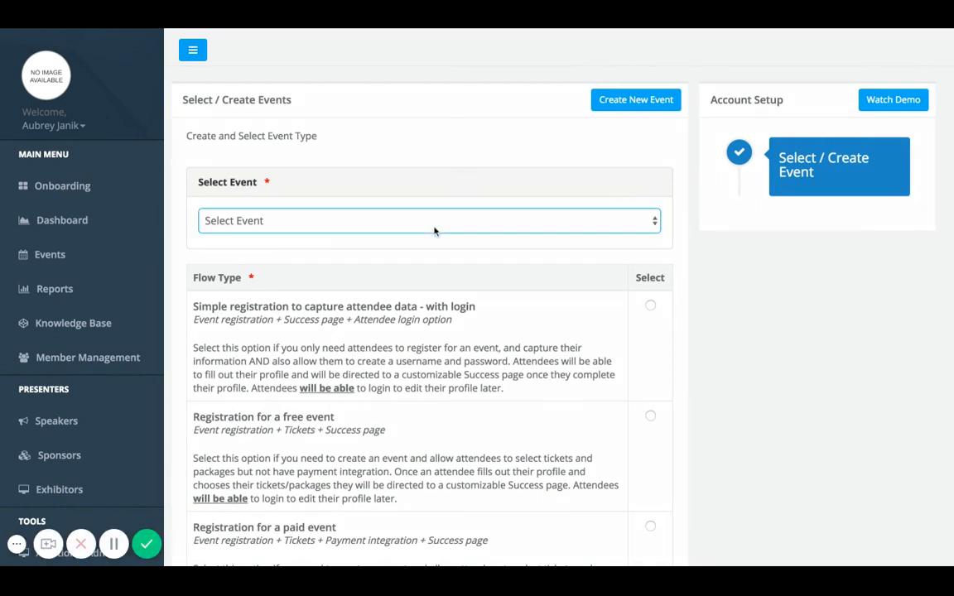
scroll(417, 278, "down", 4)
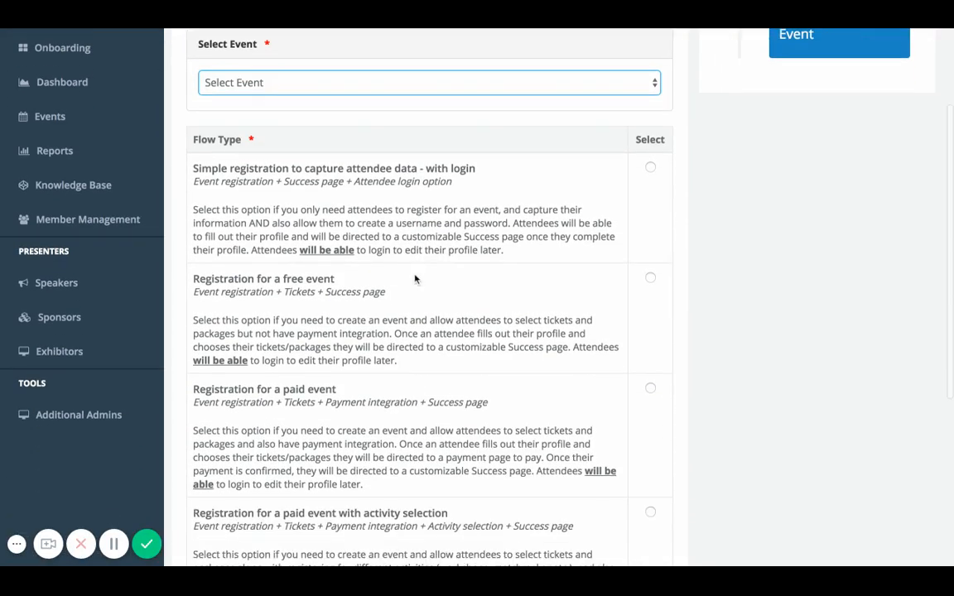
scroll(417, 278, "up", 4)
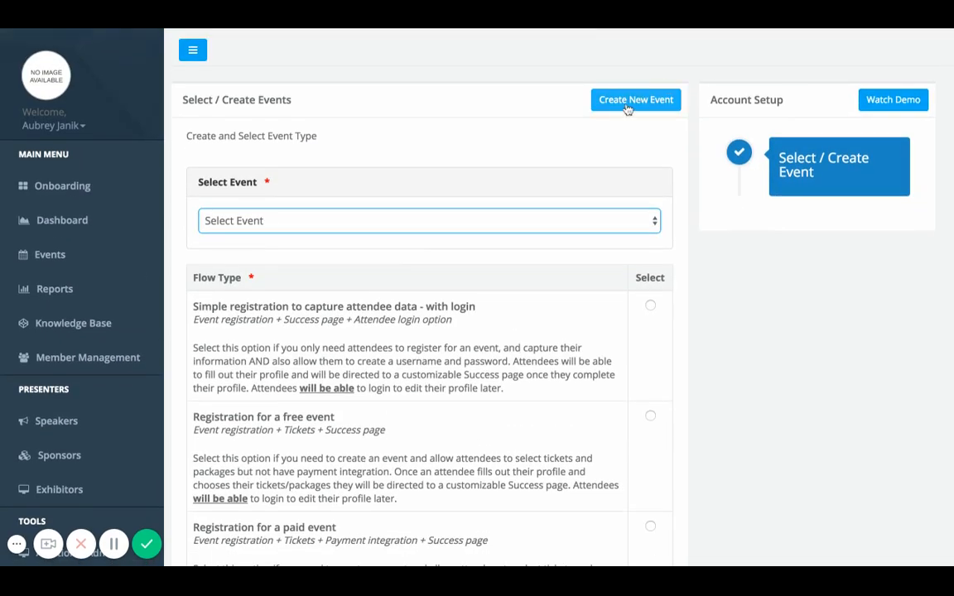
left_click(630, 101)
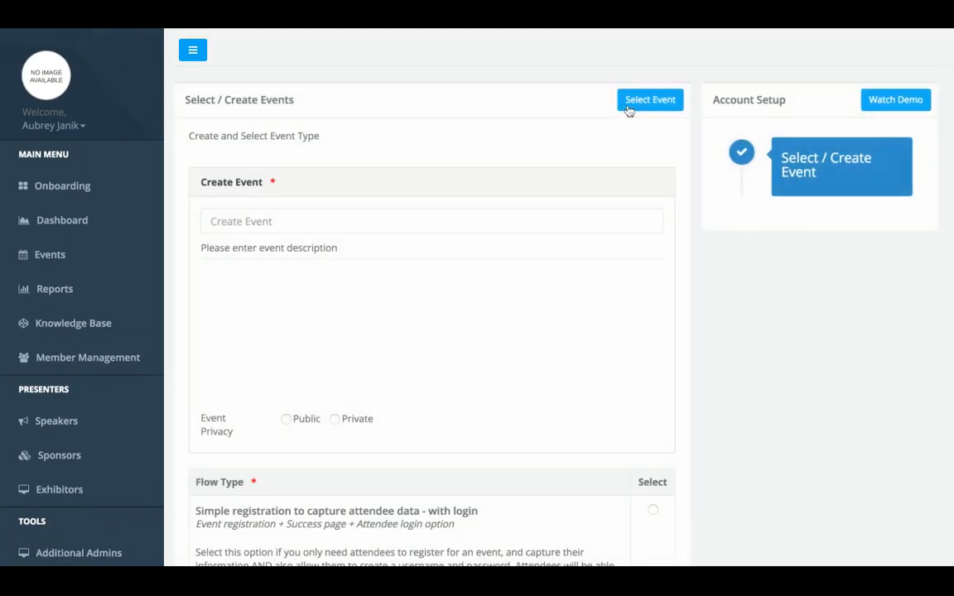
left_click(252, 221)
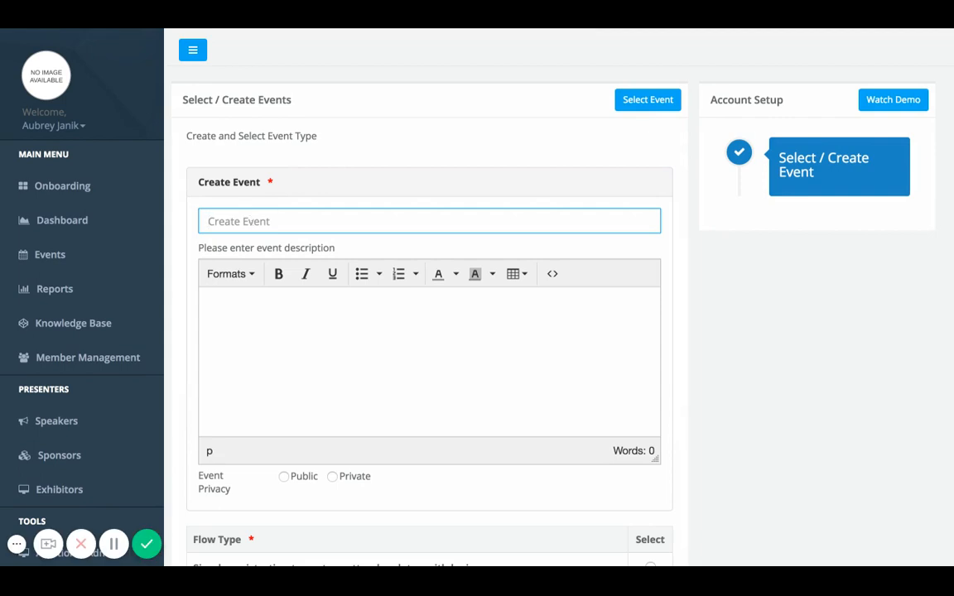
type("Plano, Texas Mat")
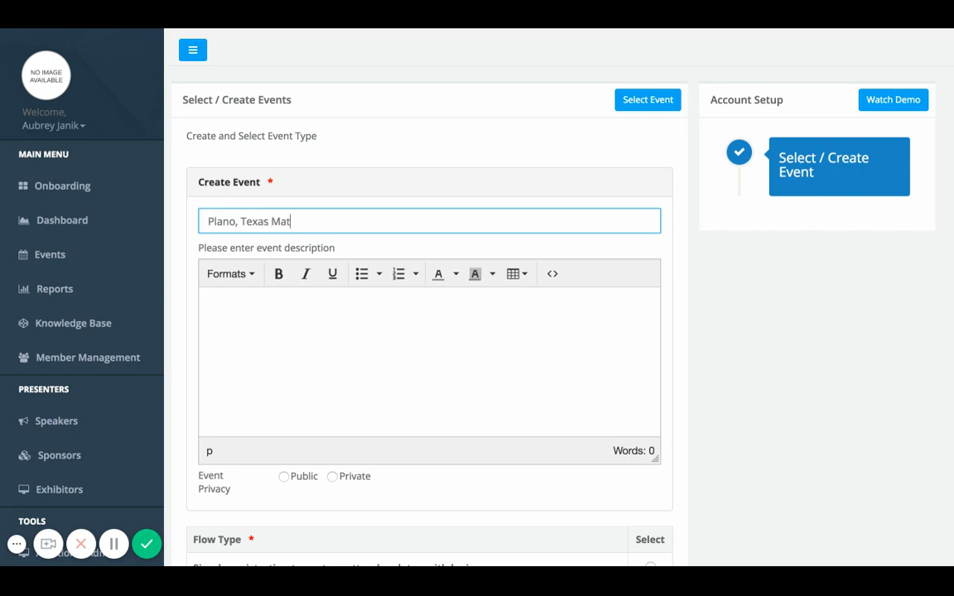
type("ch Making Event")
left_click(306, 274)
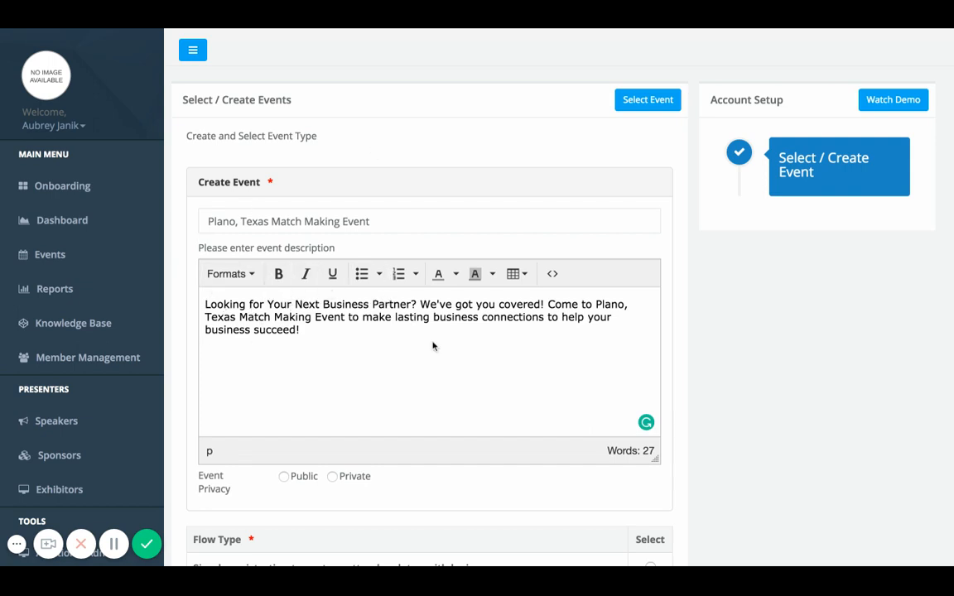
Step: Set the privacy of the Plano, Texas Match Making Event to Public
scroll(433, 346, "down", 5)
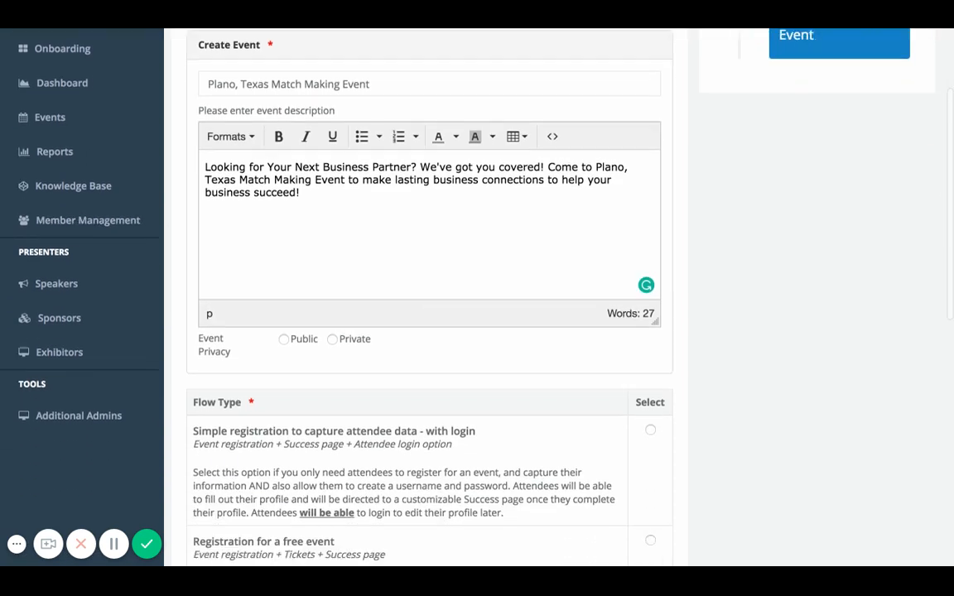
scroll(362, 287, "down", 1)
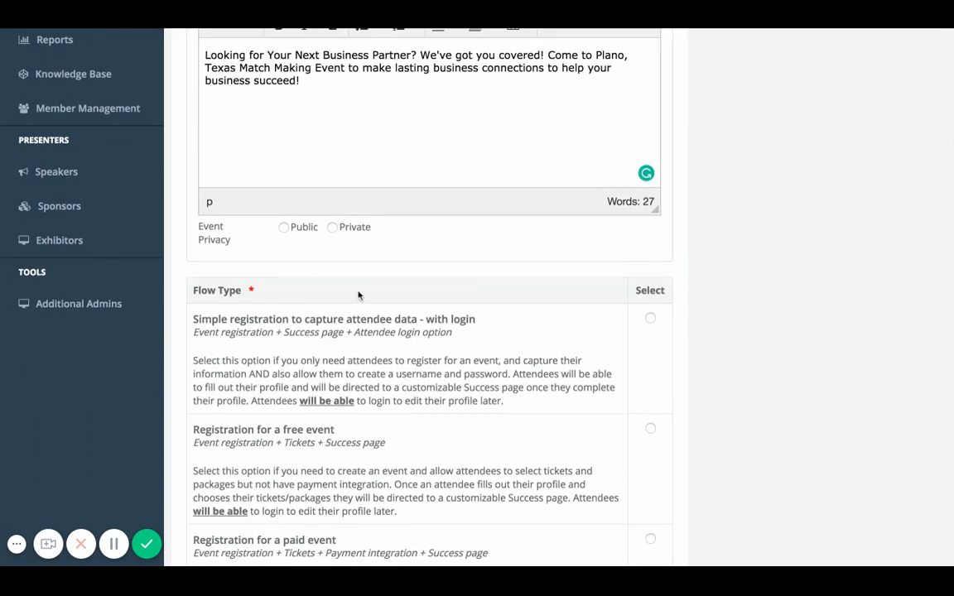
left_click(284, 228)
Step: Choose the "Registration for a paid event" flow type, then save the event and continue to module selection
scroll(402, 262, "down", 3)
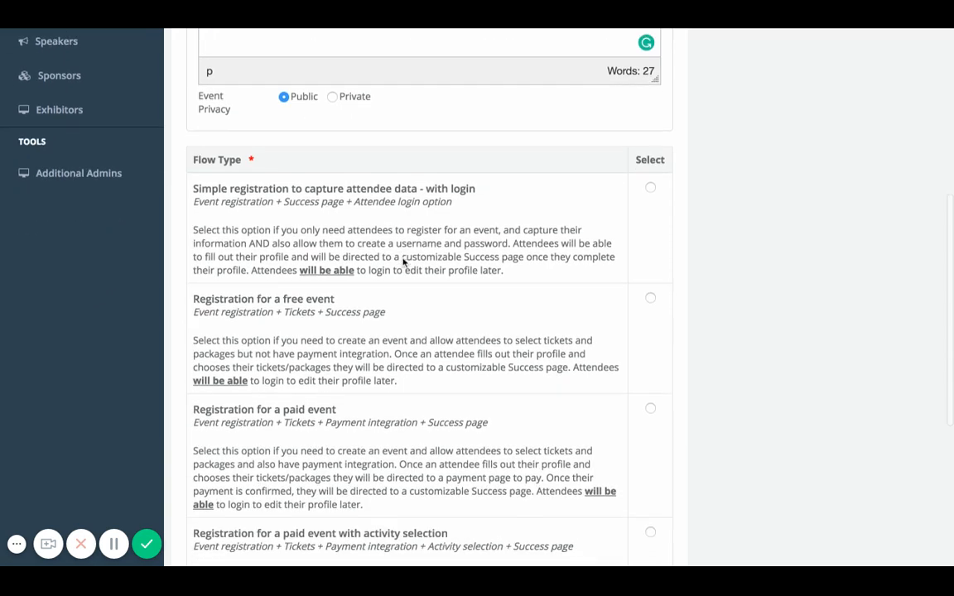
scroll(402, 262, "down", 1)
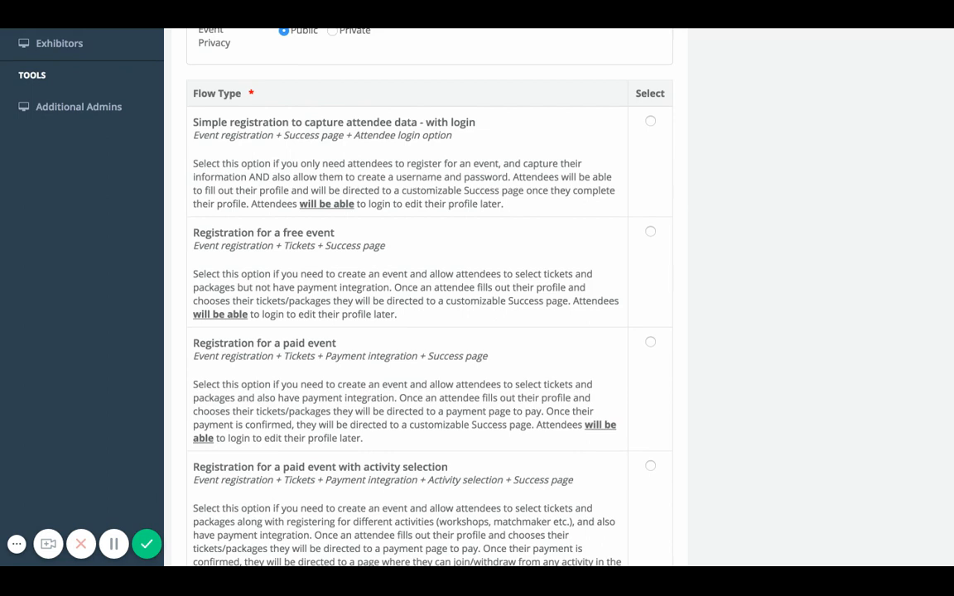
left_click(651, 342)
scroll(381, 463, "down", 5)
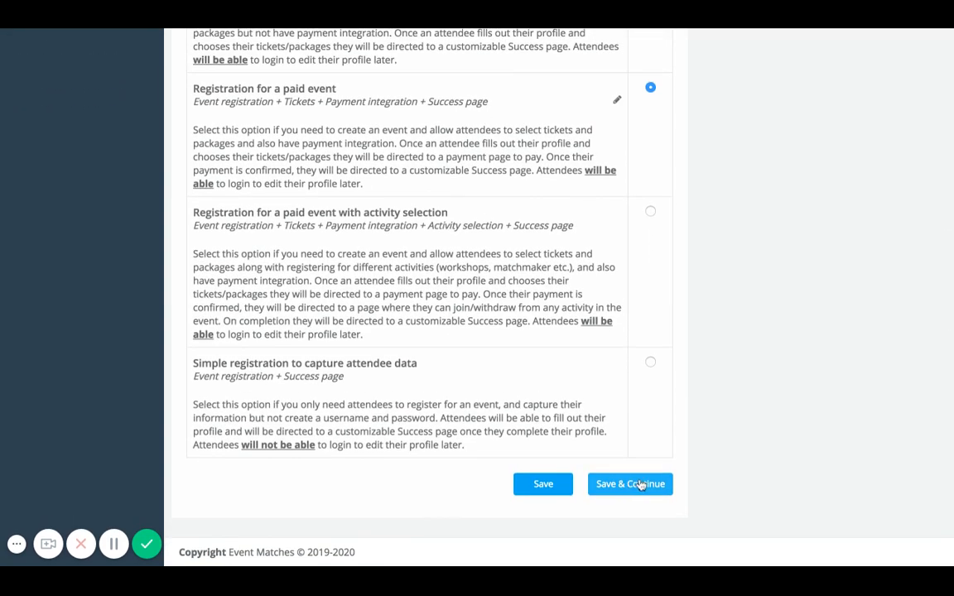
left_click(610, 494)
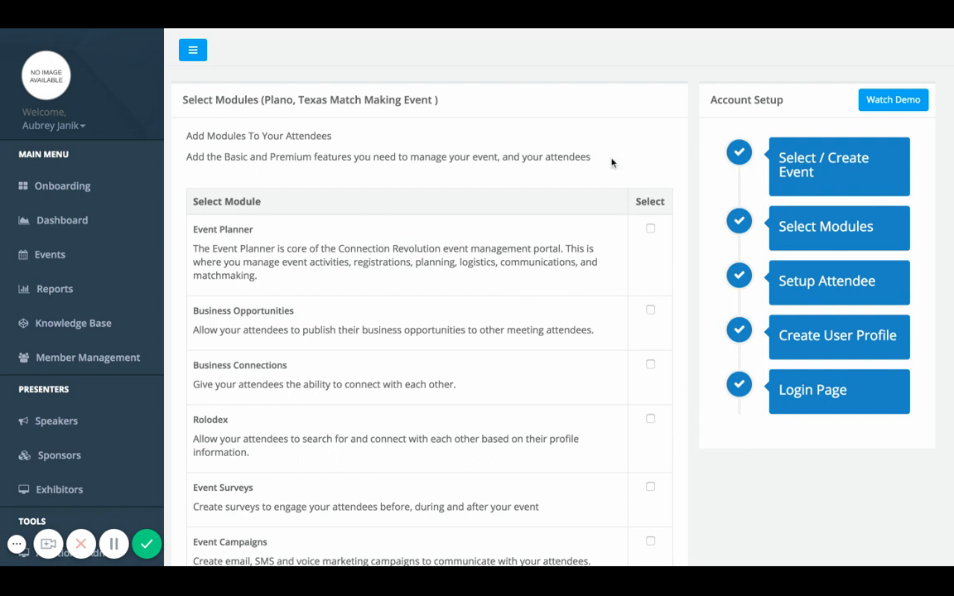
Step: Enable all eight modules: Event Planner, Business Opportunities, Business Connections, Rolodex, Event Surveys, Event Campaigns, Event Reporting and Template Builder
scroll(612, 163, "down", 3)
left_click(650, 108)
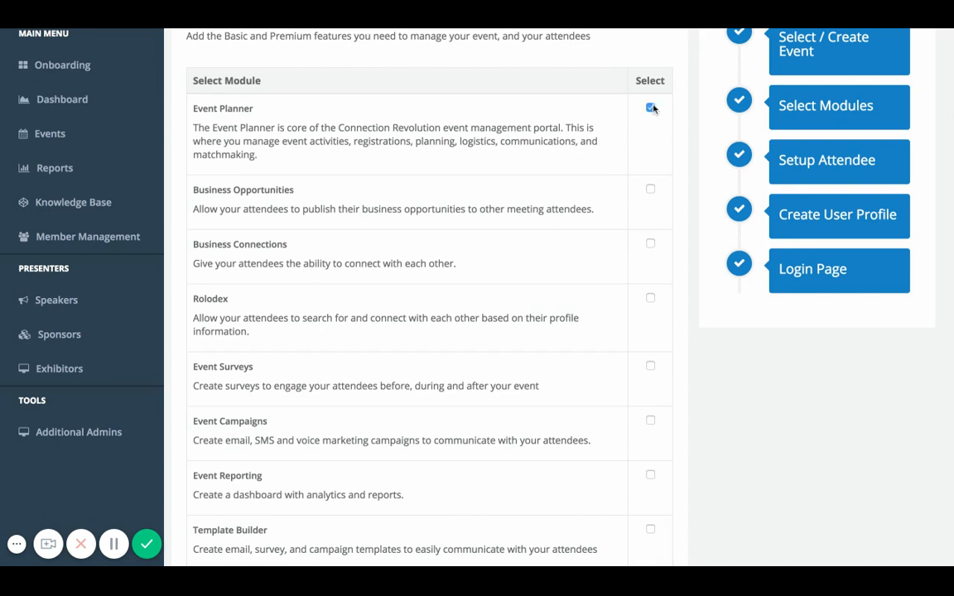
left_click(651, 190)
left_click(650, 245)
left_click(651, 299)
left_click(651, 366)
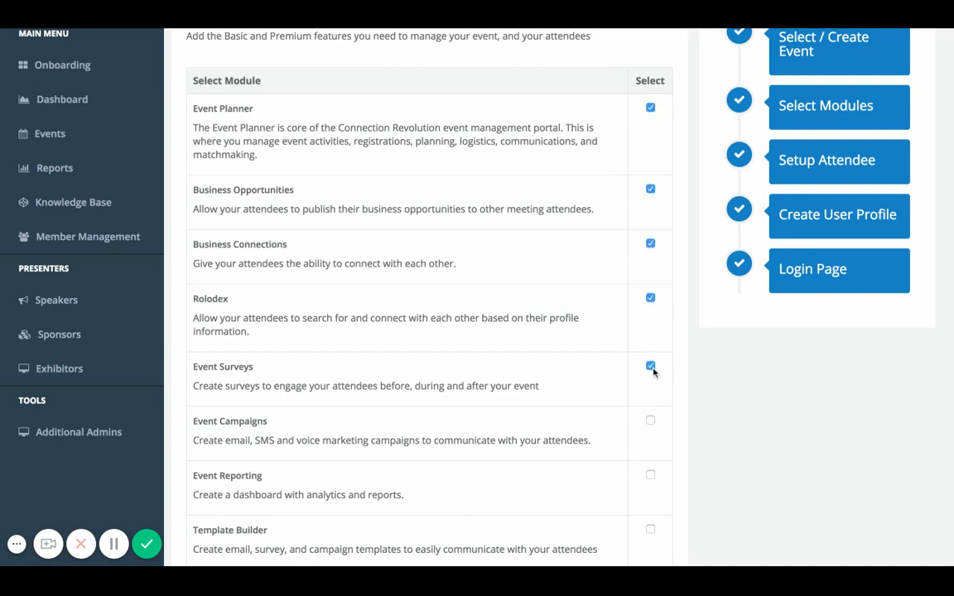
left_click(651, 421)
left_click(652, 475)
scroll(652, 541, "down", 2)
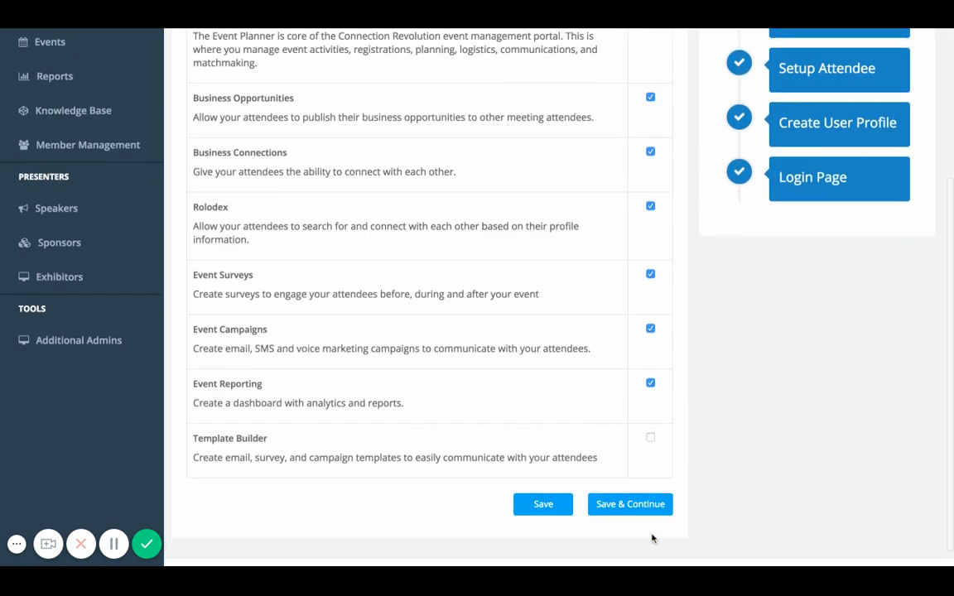
left_click(651, 439)
Step: Review the chosen modules and their descriptions, then save the selection and continue to attendee setup
scroll(652, 441, "up", 2)
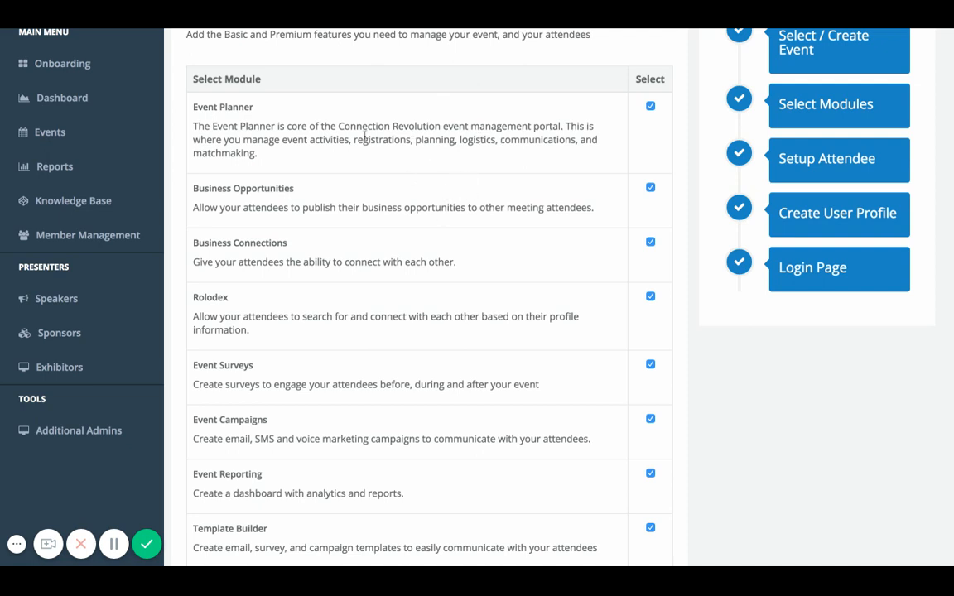
scroll(362, 134, "down", 1)
scroll(362, 135, "down", 3)
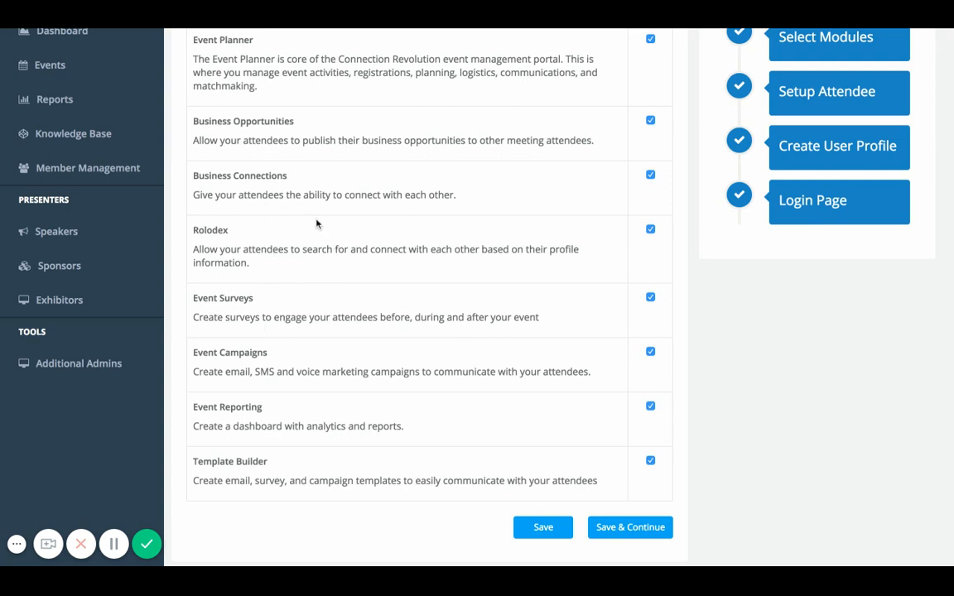
scroll(316, 224, "down", 1)
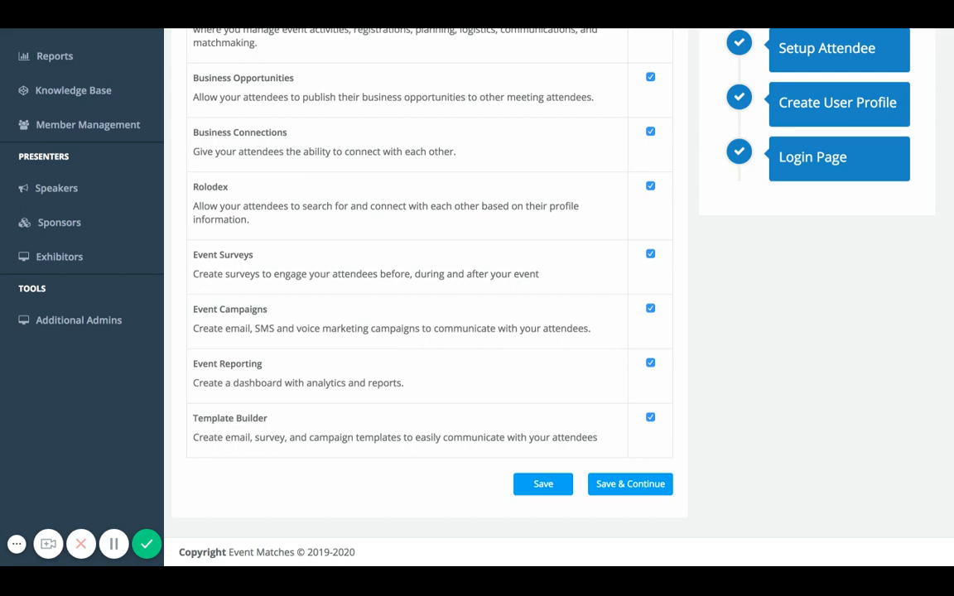
scroll(705, 439, "up", 4)
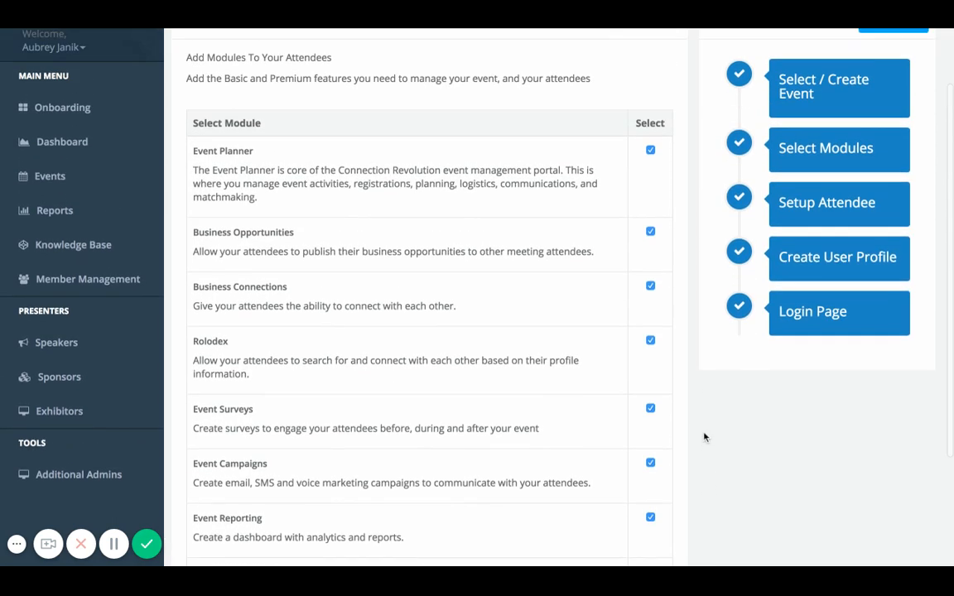
scroll(713, 435, "down", 4)
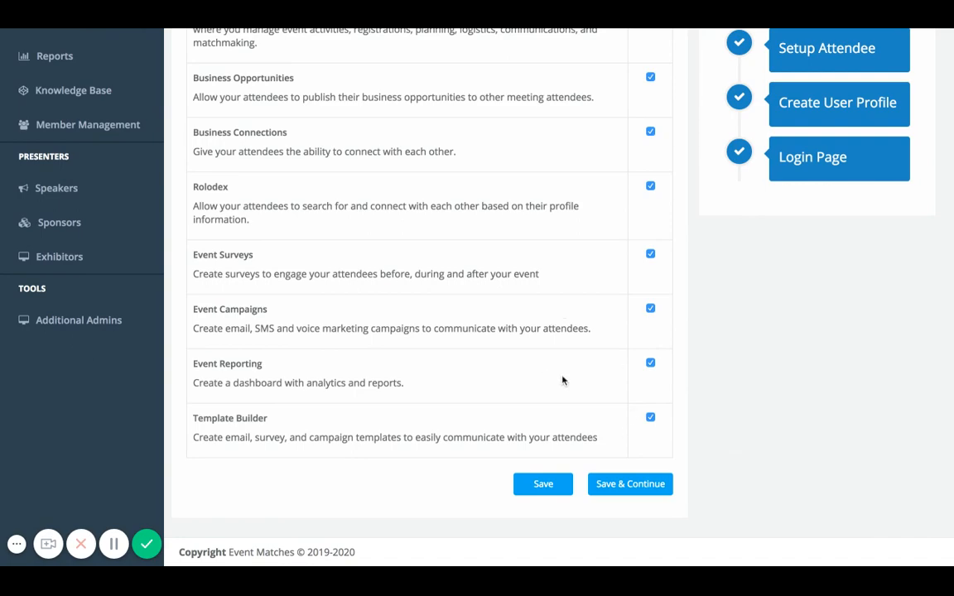
left_click(621, 487)
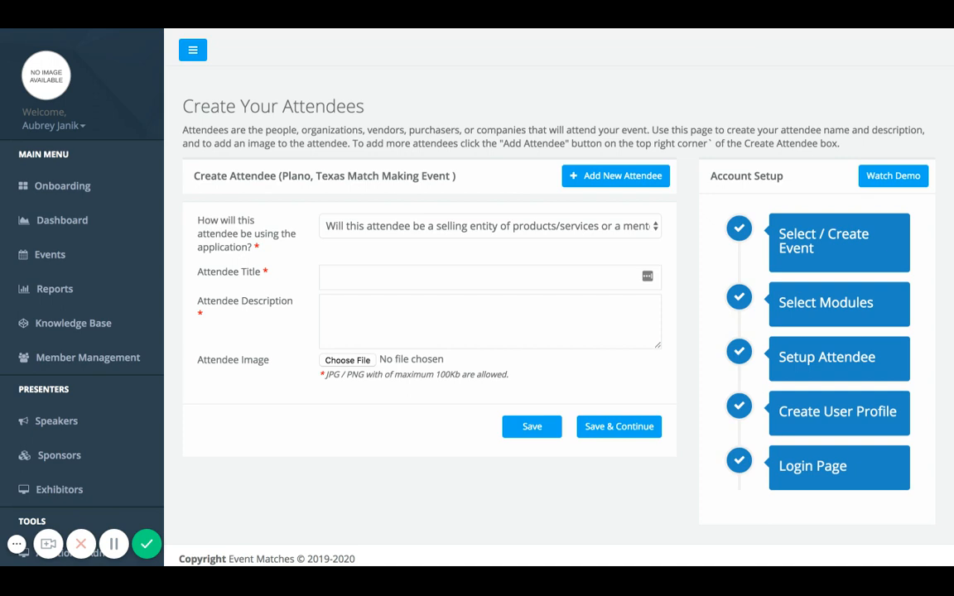
Step: Define the first attendee as a selling entity titled "Social Media Experts/Agencies", described as agencies selling social media marketing to local businesses
left_click(392, 221)
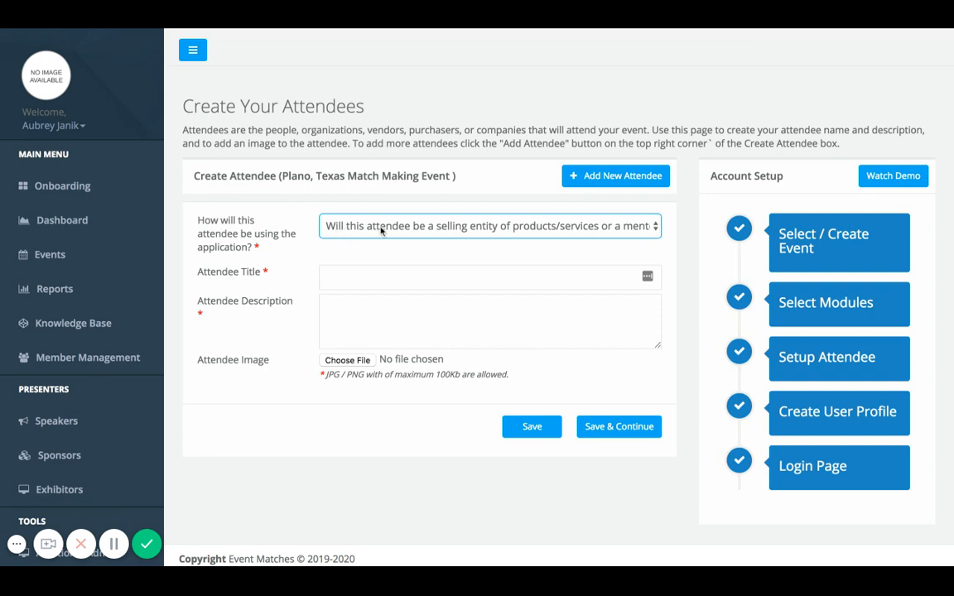
left_click(438, 272)
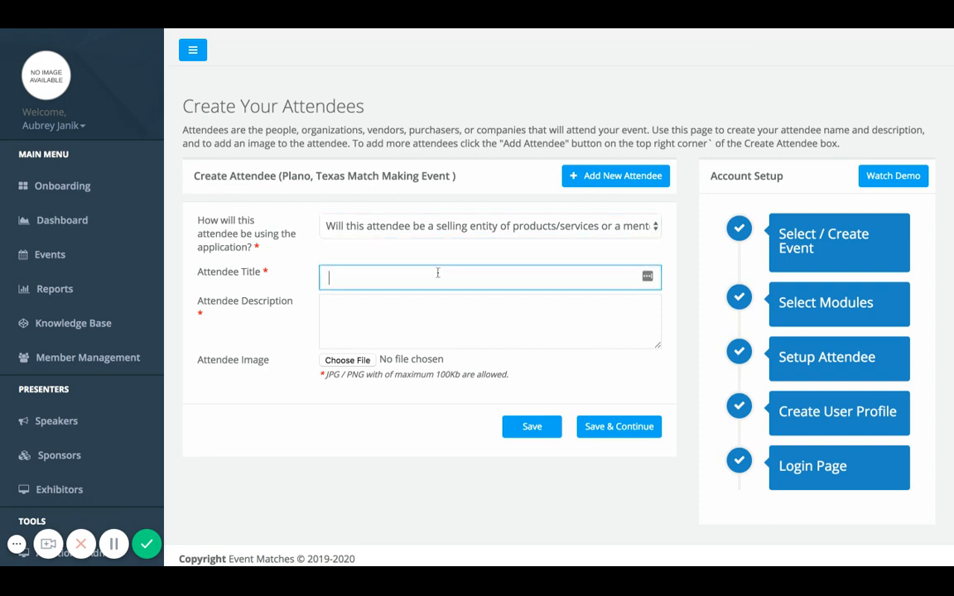
type("Social Media Expe")
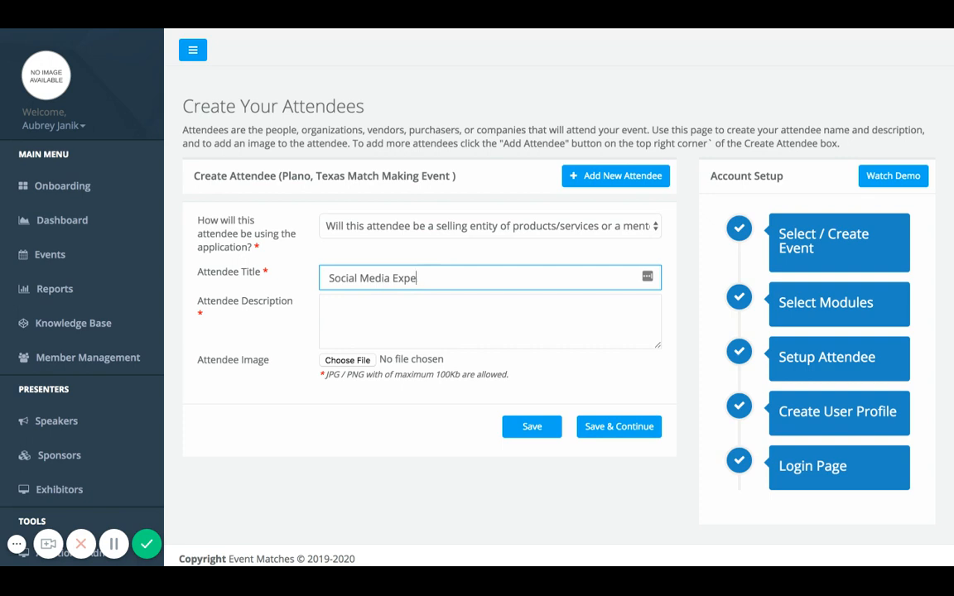
type("rts/Agencies")
left_click(434, 308)
type("Soci")
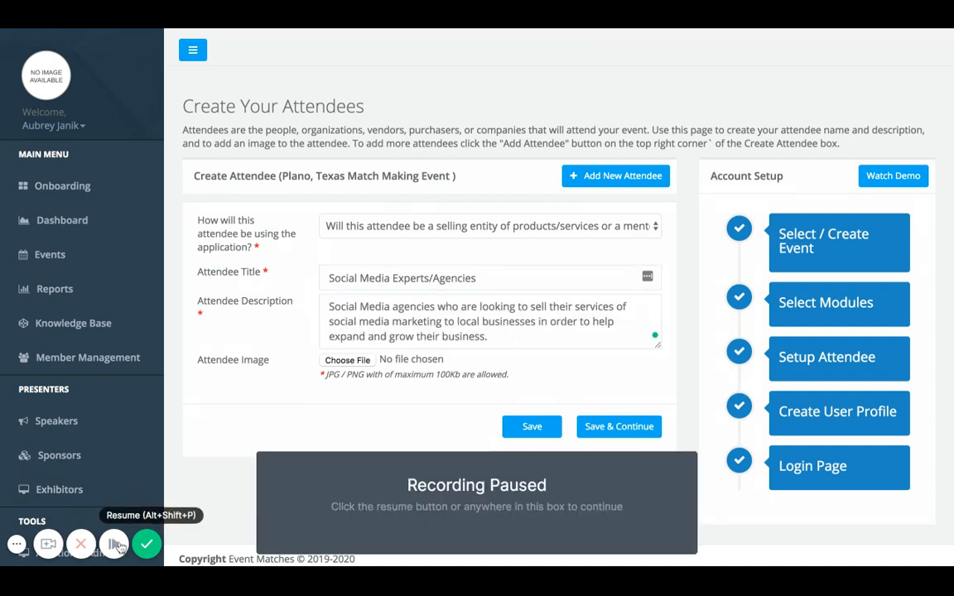
left_click(258, 513)
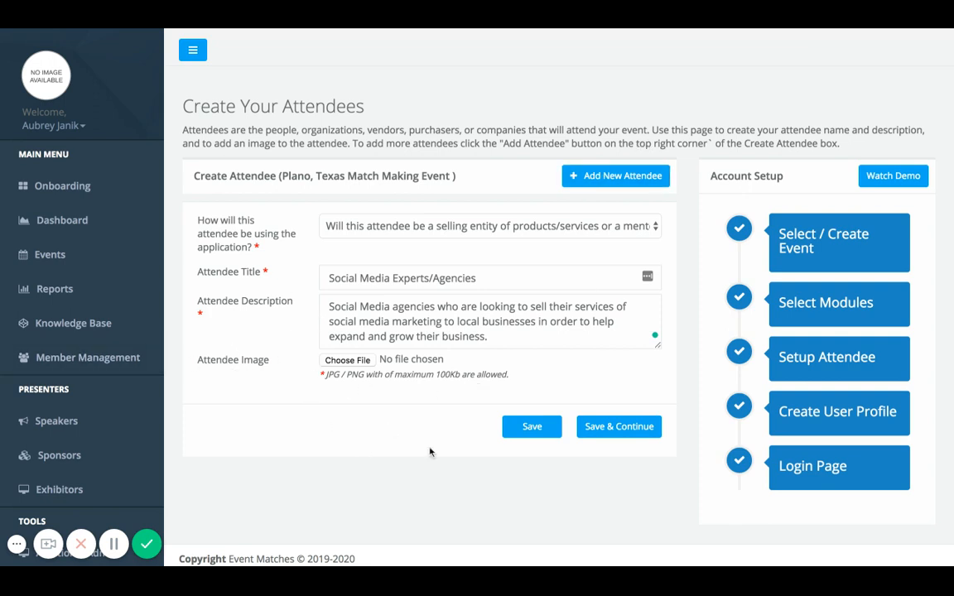
Step: Add a second attendee type as a buying entity of products/services, titled "Business Owners"
left_click(580, 184)
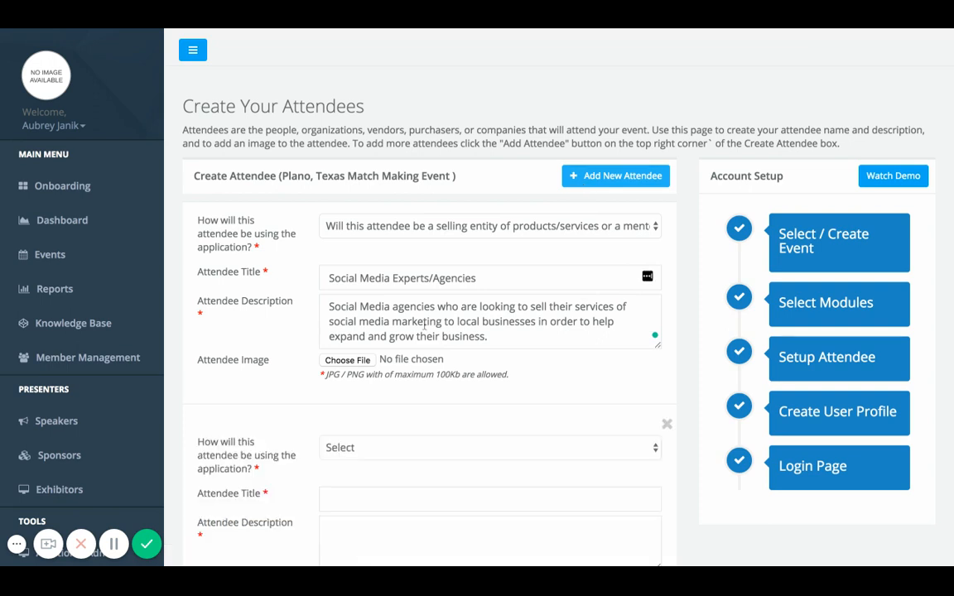
scroll(411, 360, "down", 1)
left_click(404, 387)
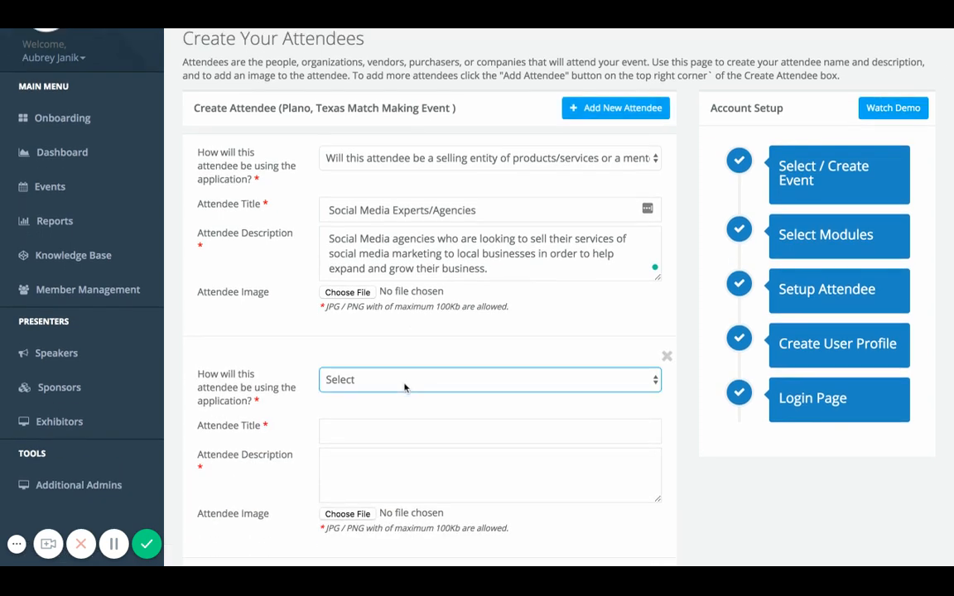
left_click(408, 419)
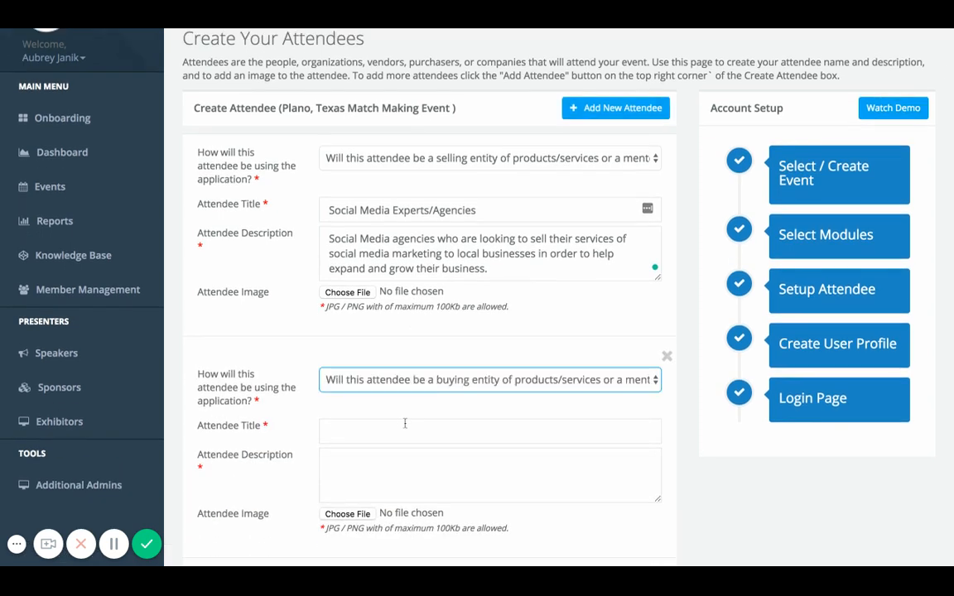
left_click(405, 423)
type("Busines")
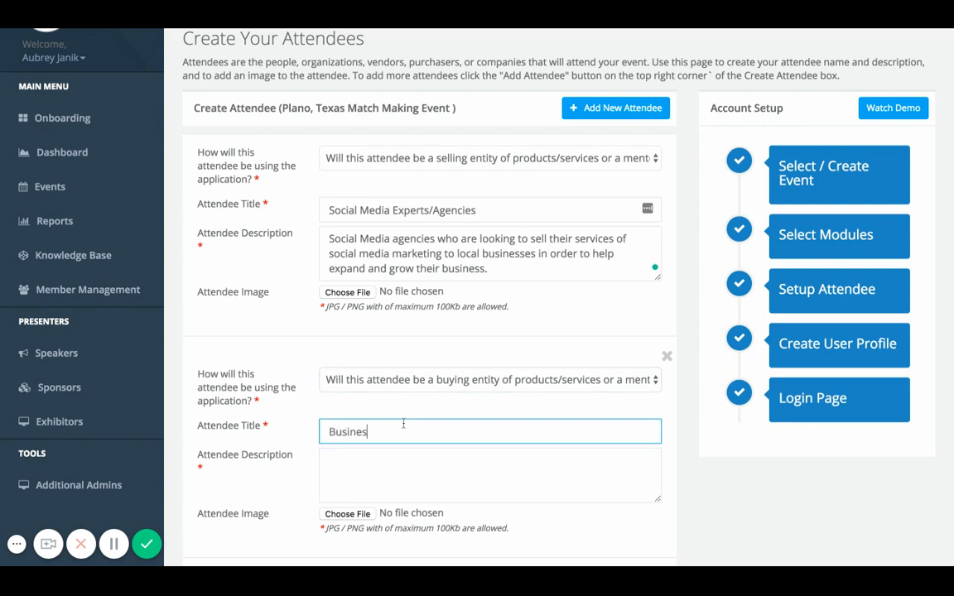
type("s Owners")
Step: Describe the Business Owners attendee as "Business owners looking to grow their business using social Media."
left_click(404, 468)
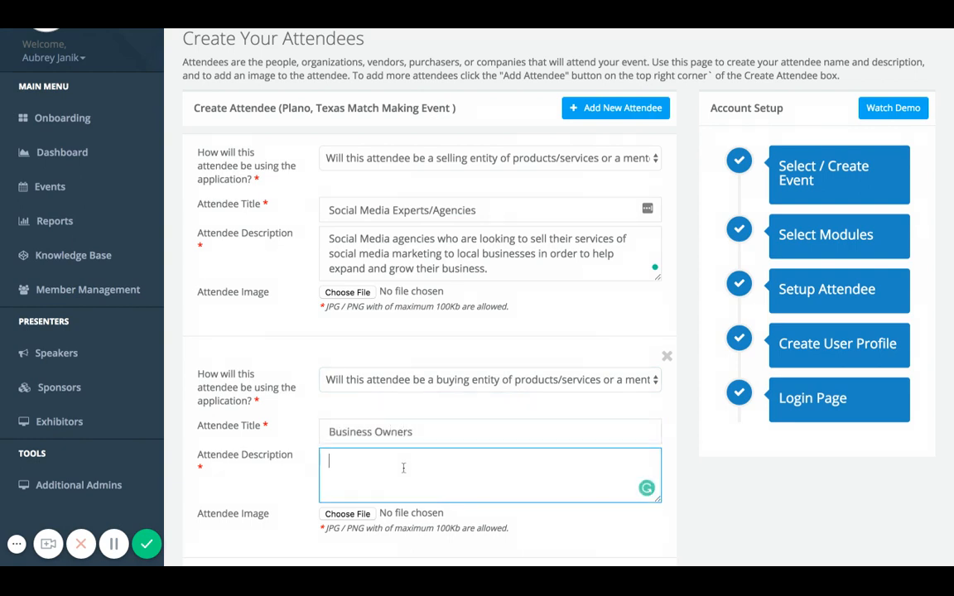
type("Busines")
type("owner")
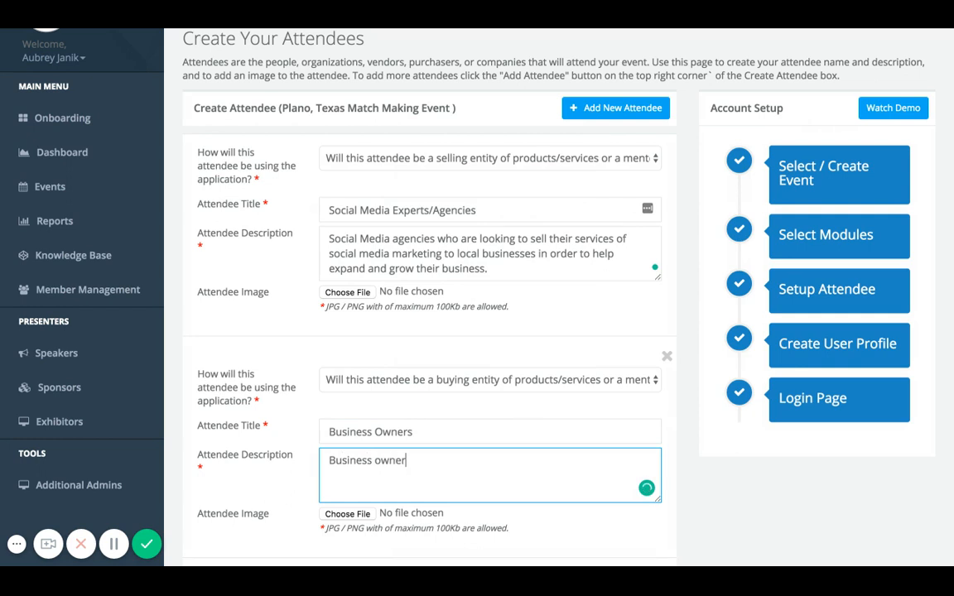
type("s looking to grow thtie r")
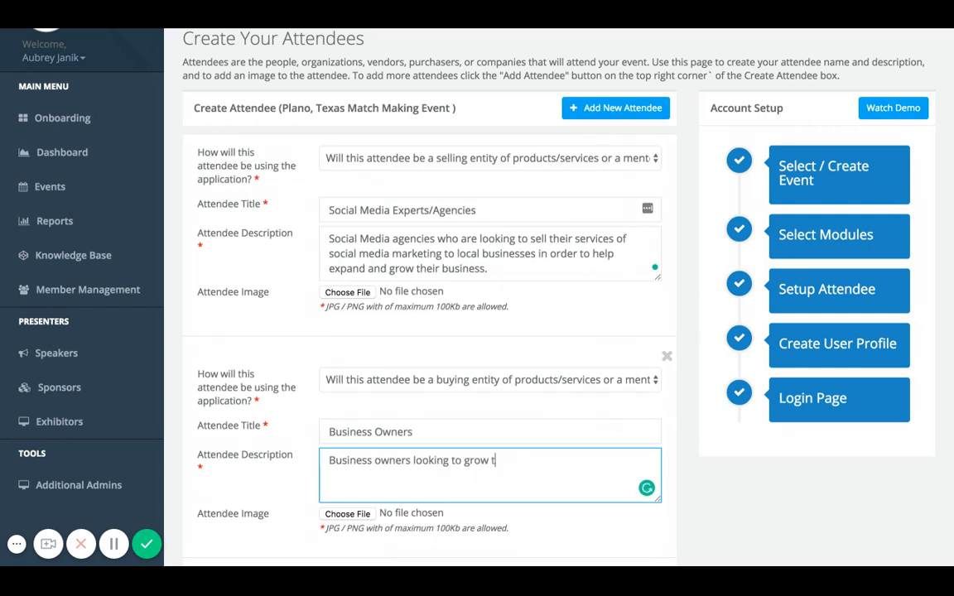
key("BackSpace")
key("BackSpace")
key("BackSpace")
key("BackSpace")
key("BackSpace")
type("eir business using soclai")
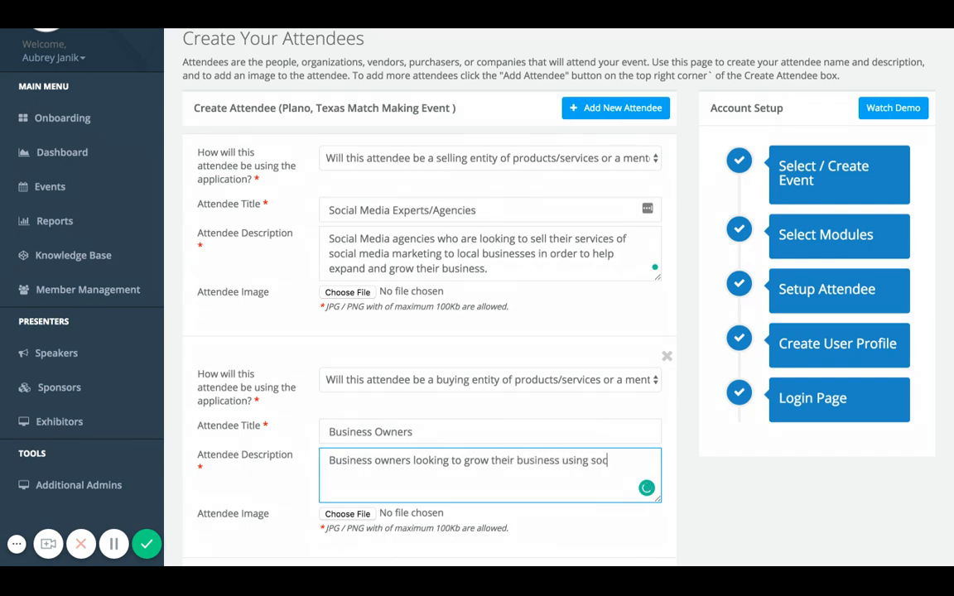
key("BackSpace")
key("BackSpace")
key("BackSpace")
type("ial Media.")
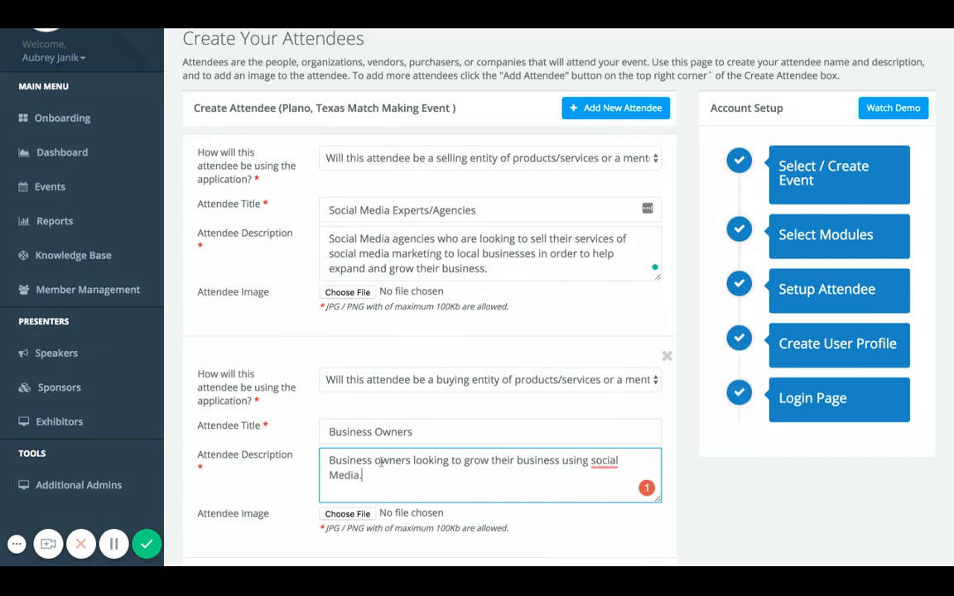
Step: Correct "social" to "Social" in the Business Owners description, then save the attendees and continue to user profile creation
mouse_move(604, 462)
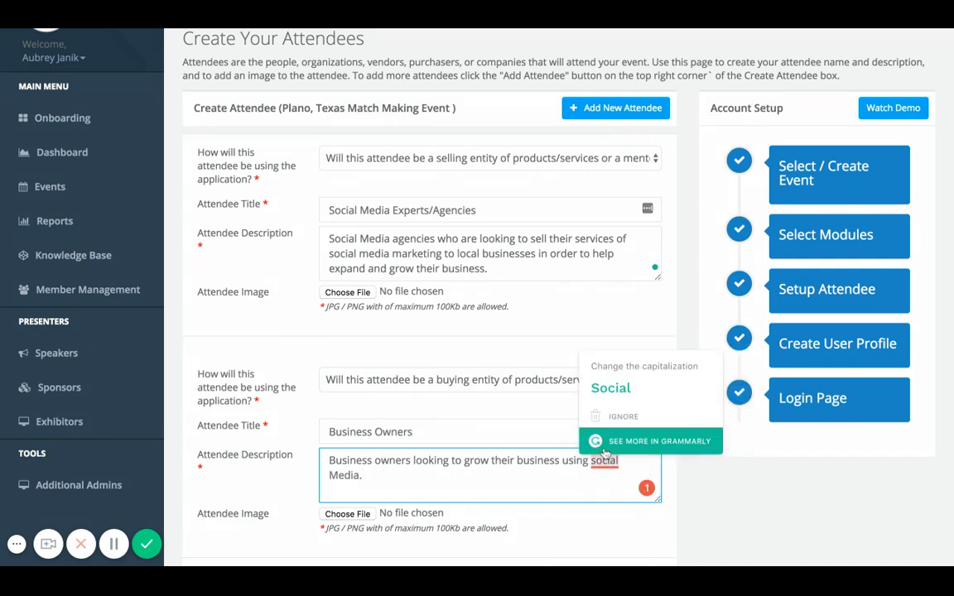
left_click(621, 389)
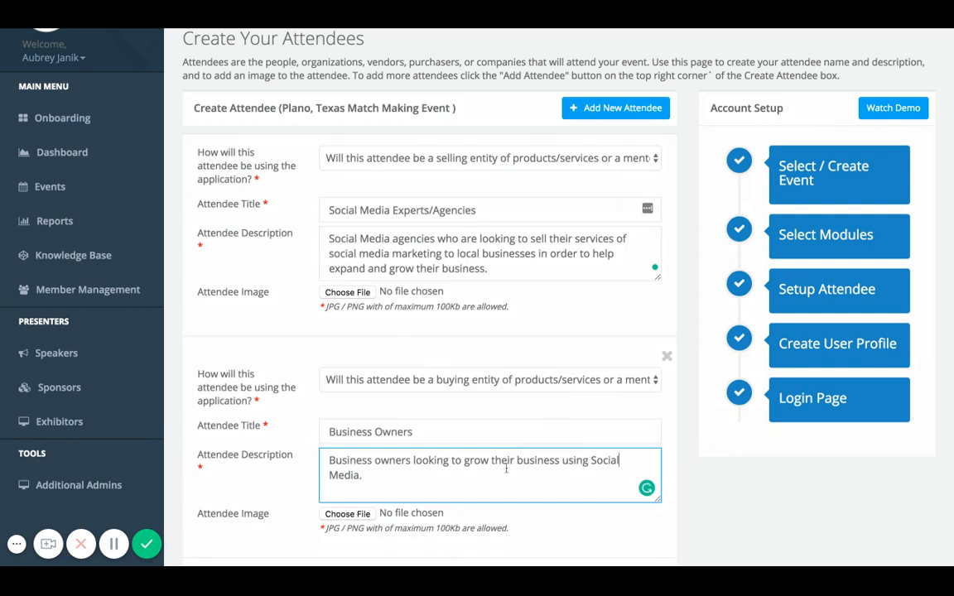
scroll(385, 466, "down", 1)
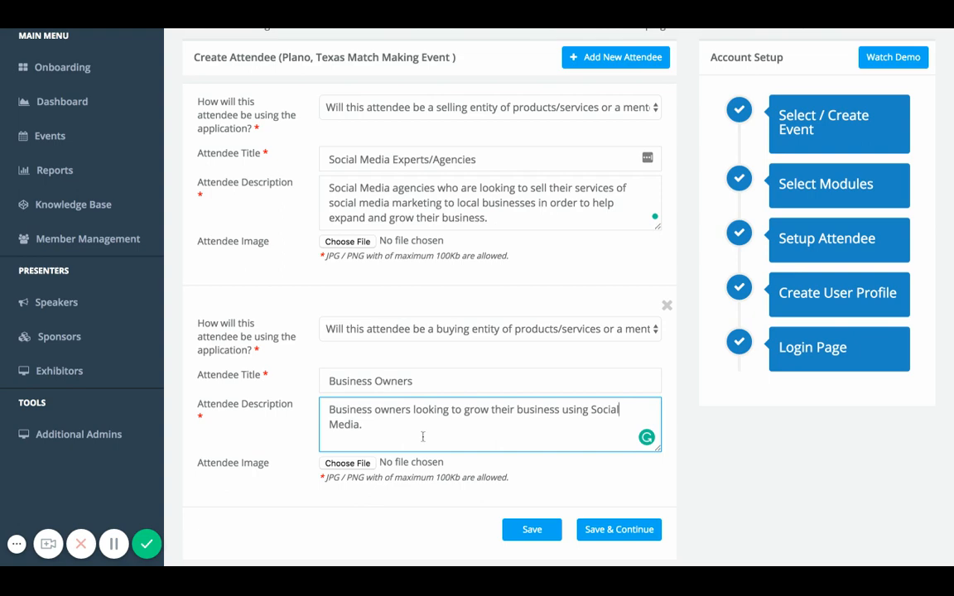
left_click(602, 536)
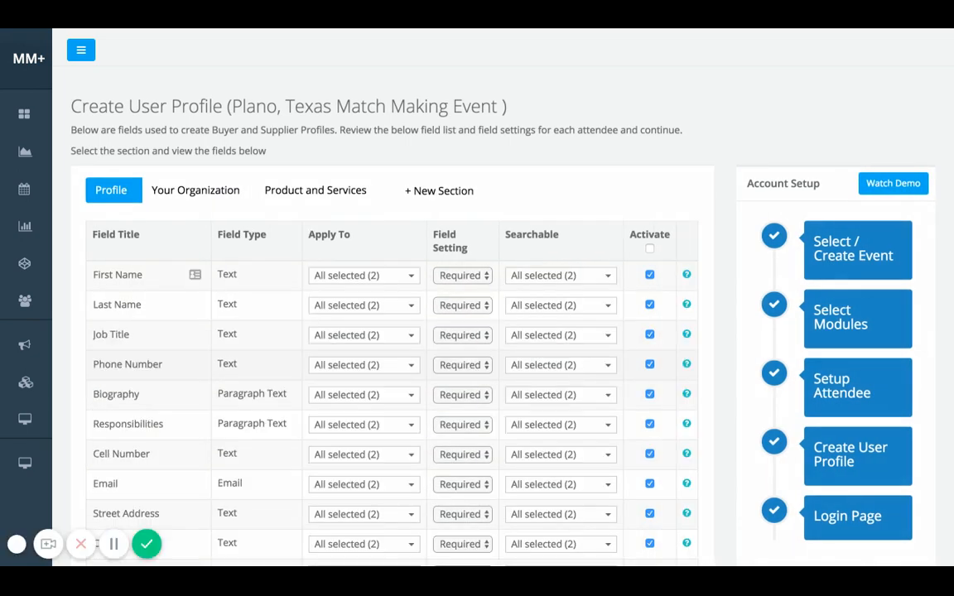
Step: Examine the Profile section's field list, including each field's type, attendee, requirement, searchable and activation settings
scroll(389, 373, "down", 1)
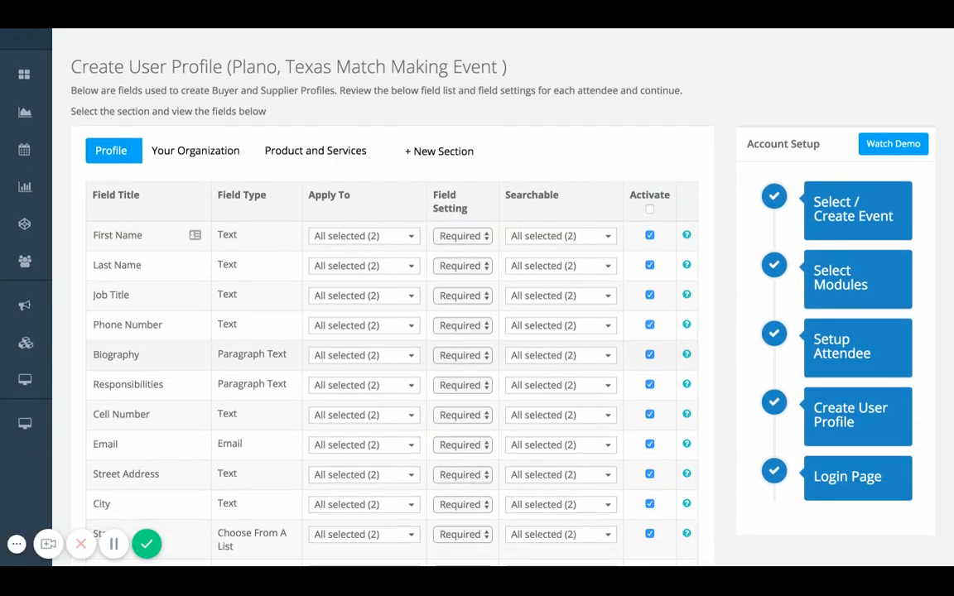
scroll(389, 332, "down", 3)
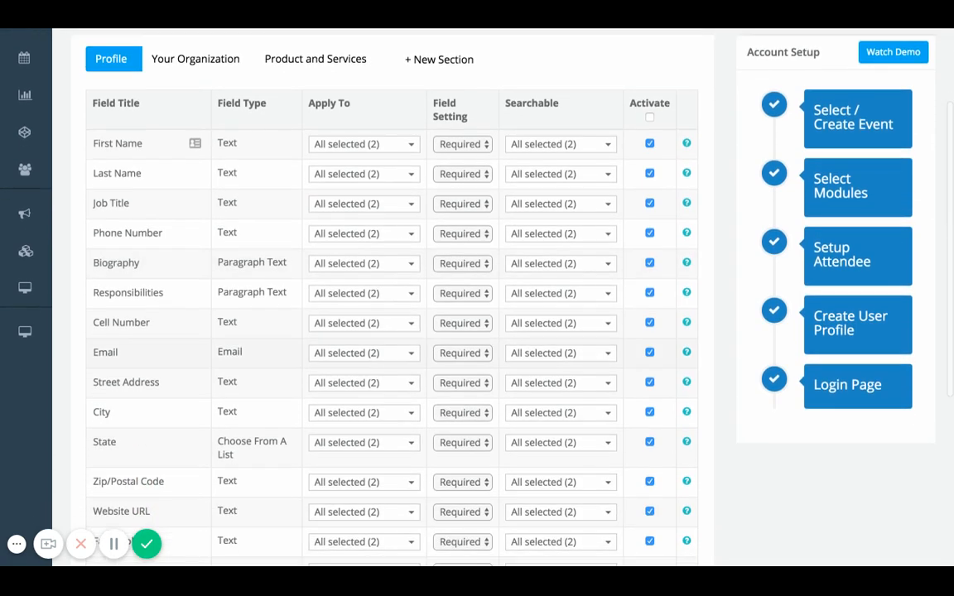
scroll(389, 331, "down", 6)
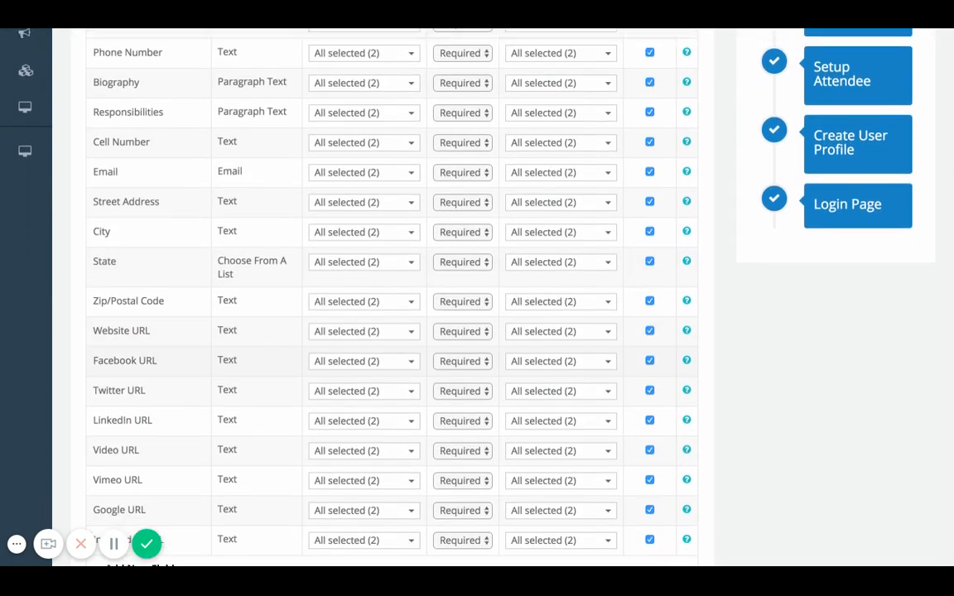
scroll(575, 193, "up", 6)
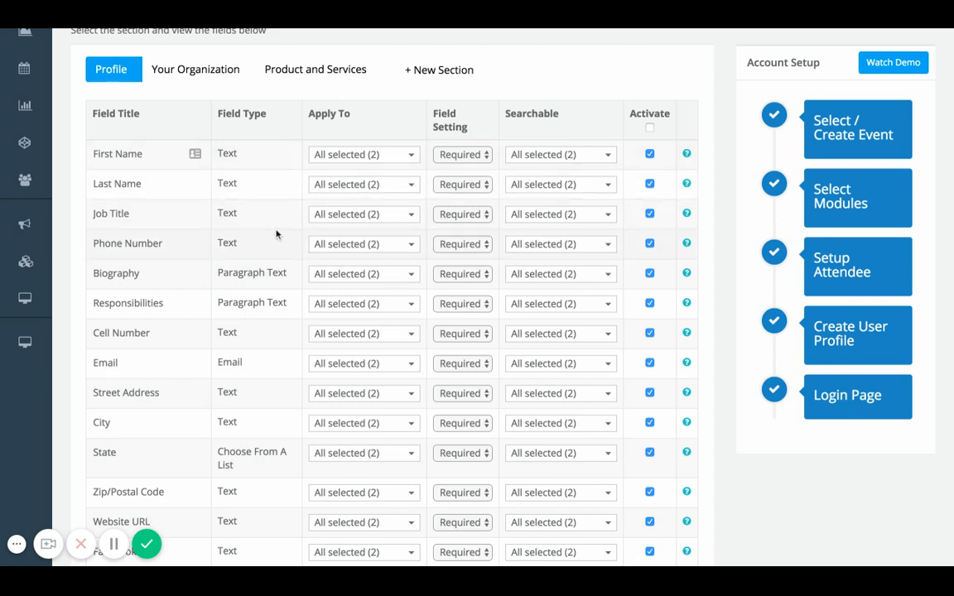
scroll(276, 234, "down", 1)
scroll(276, 235, "down", 7)
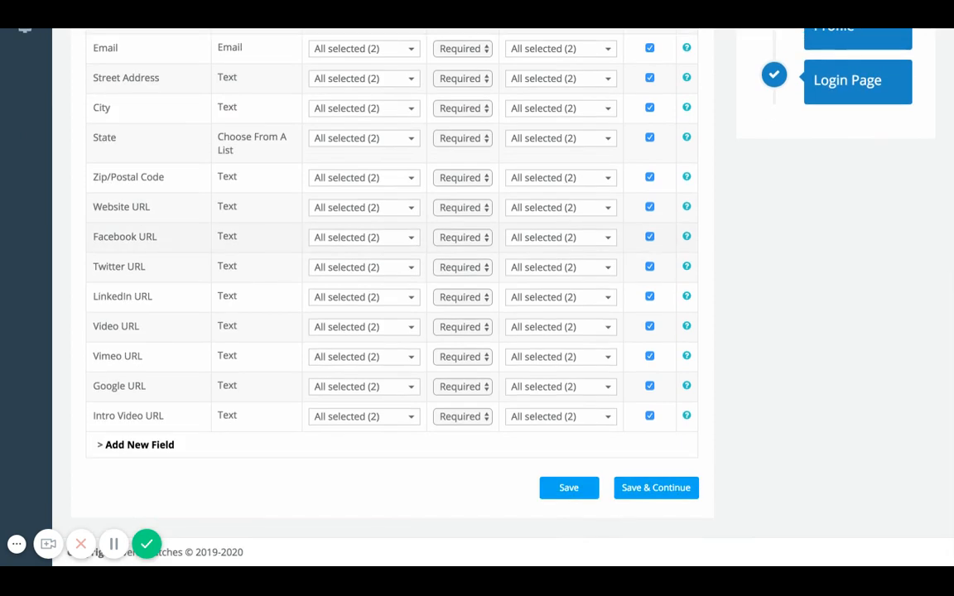
scroll(276, 235, "up", 2)
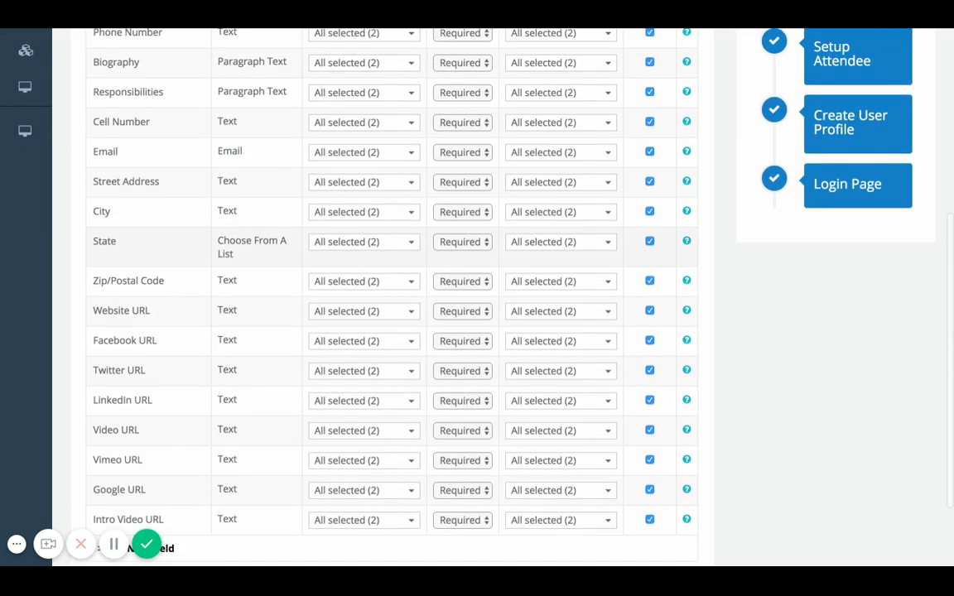
scroll(277, 234, "up", 5)
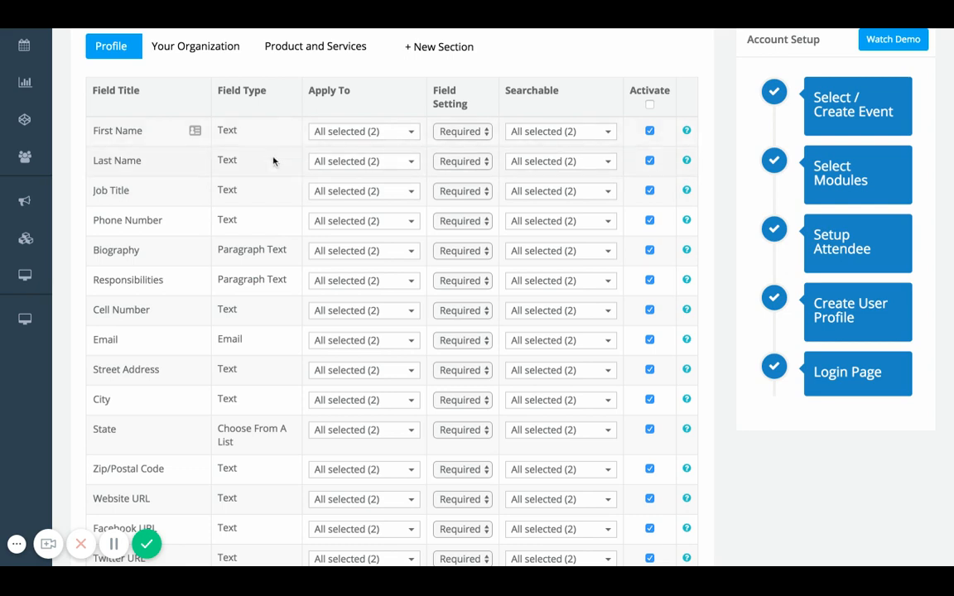
Step: Deactivate the Job Title, Phone Number, Biography and Responsibilities profile fields
scroll(273, 161, "down", 1)
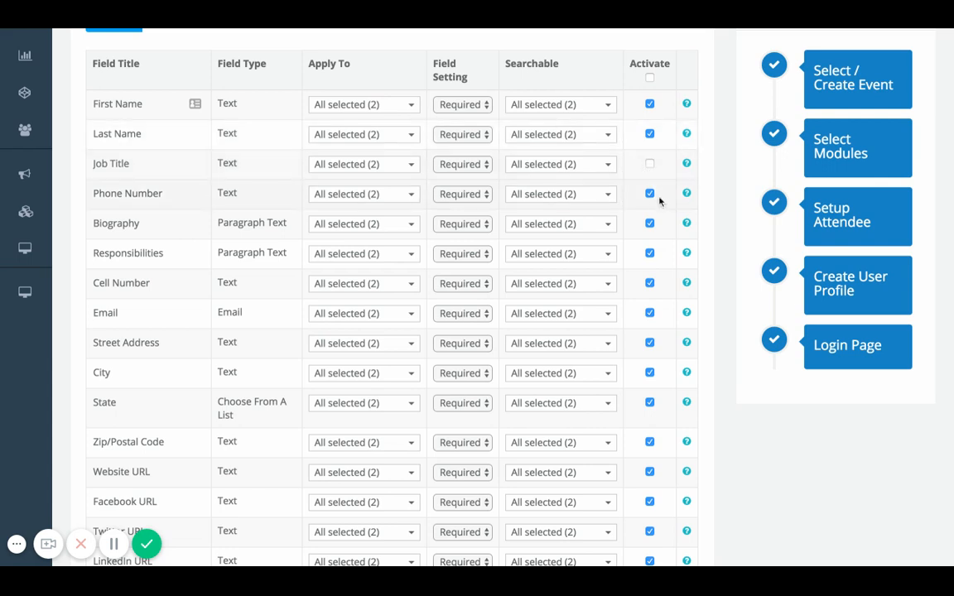
scroll(652, 214, "down", 1)
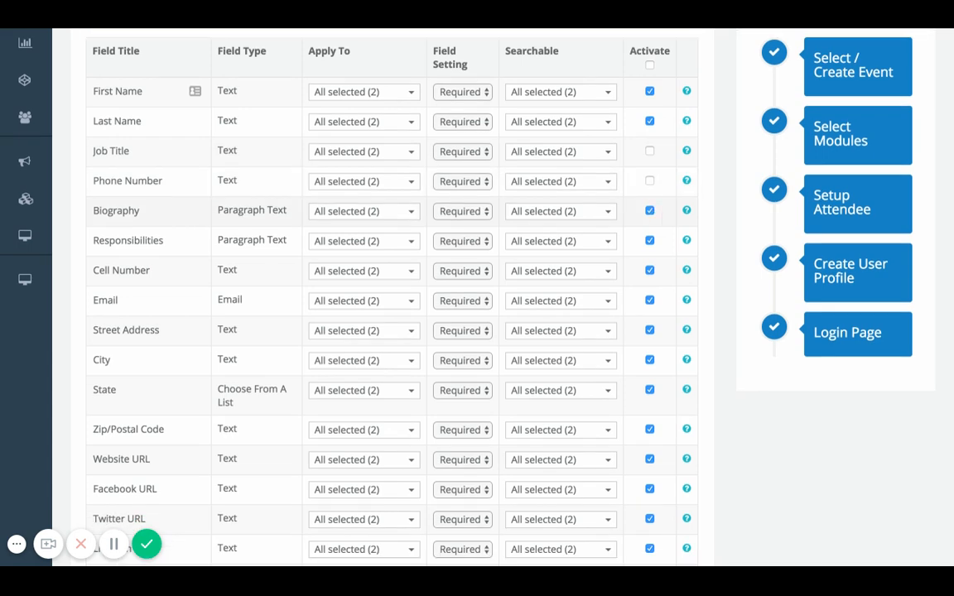
left_click(650, 212)
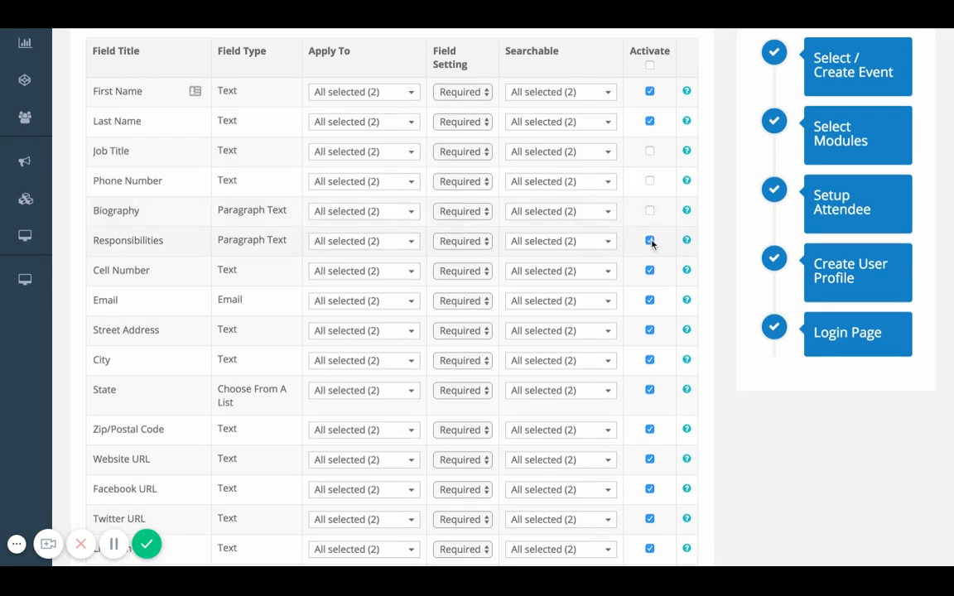
left_click(651, 241)
Step: Make the Cell Number profile field Optional
scroll(652, 244, "down", 2)
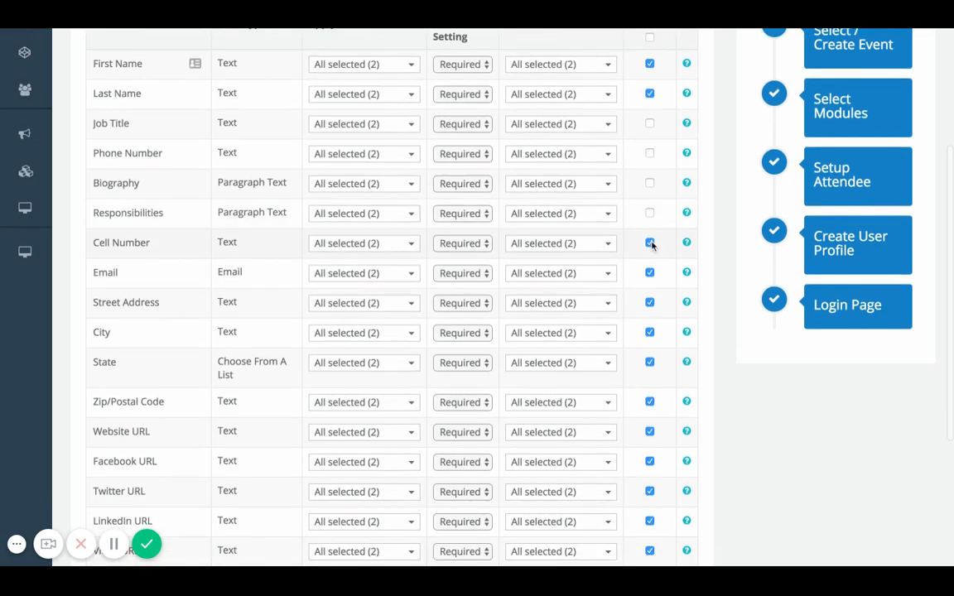
left_click(467, 249)
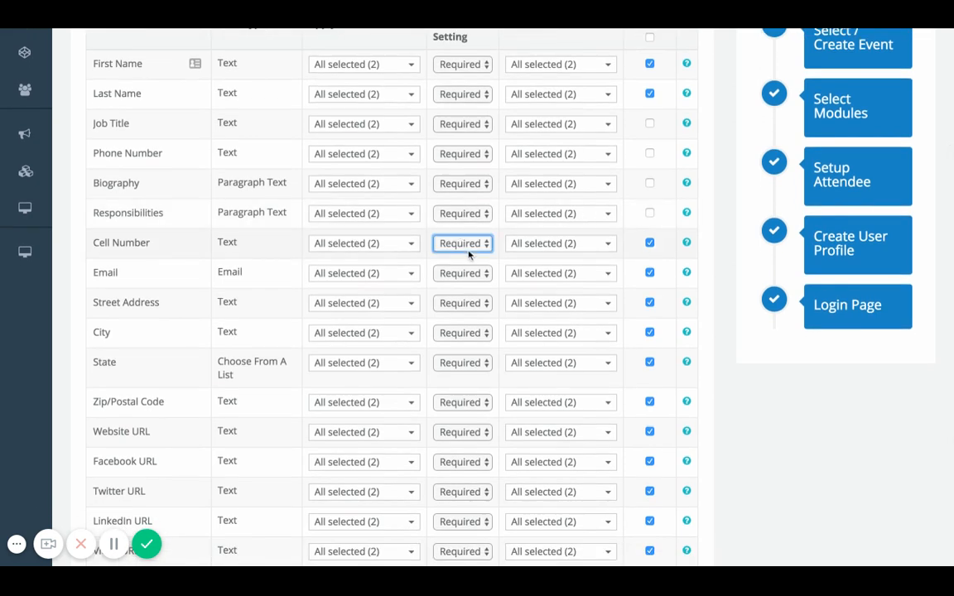
left_click(466, 256)
Step: Examine which attendee types can be chosen for the Cell Number field's Apply To and Searchable settings
scroll(469, 251, "up", 2)
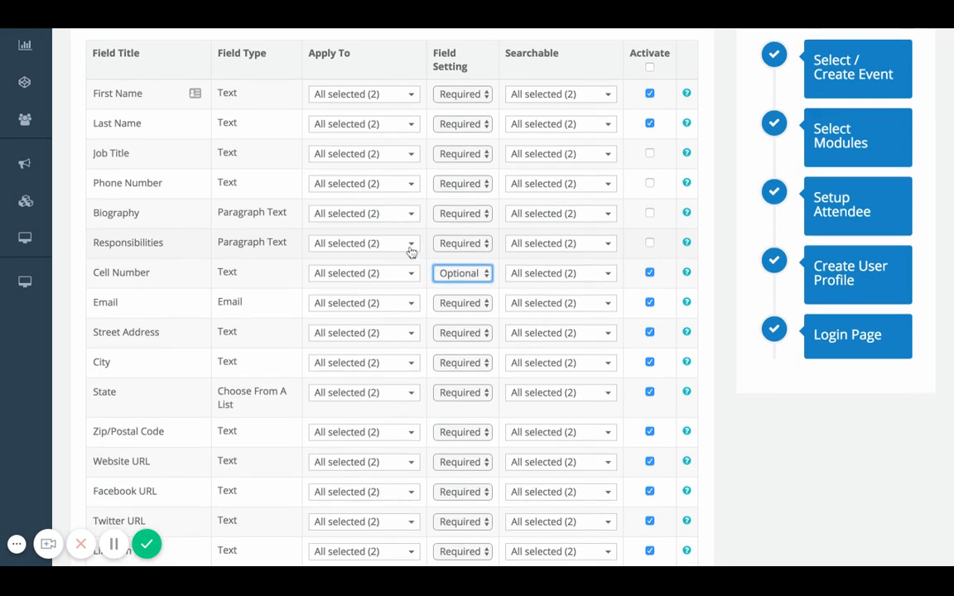
left_click(397, 274)
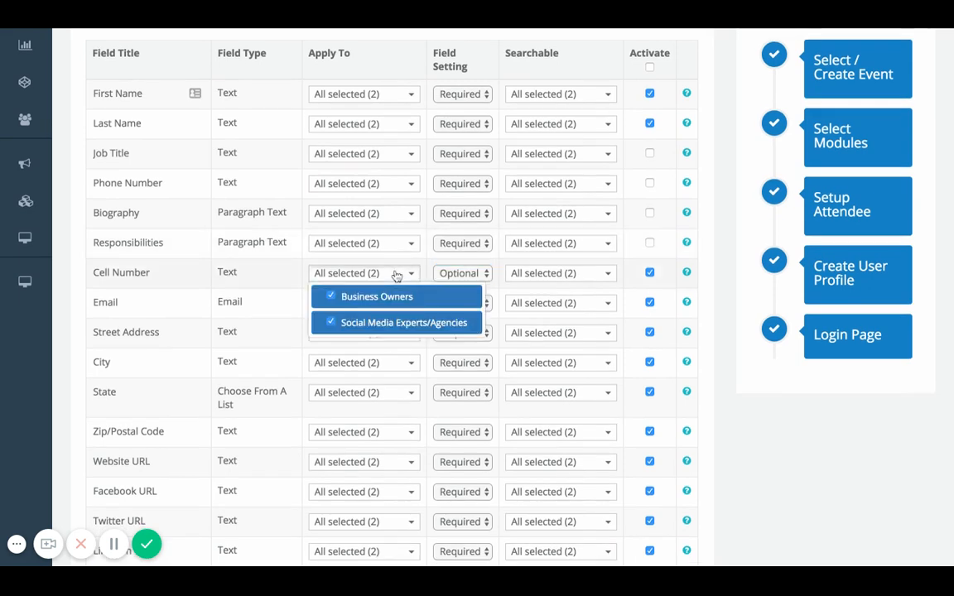
left_click(331, 297)
left_click(333, 311)
left_click(559, 277)
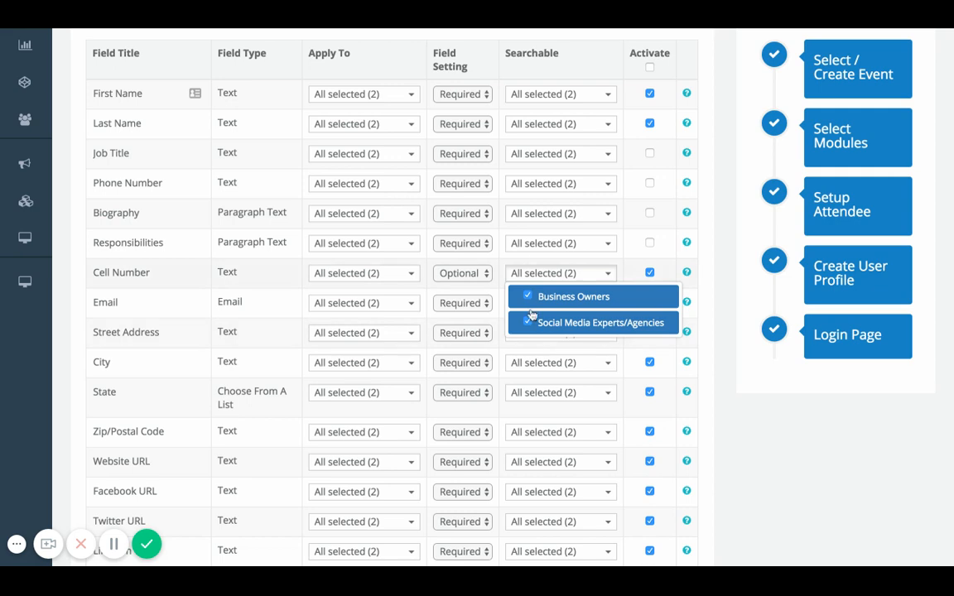
left_click(720, 290)
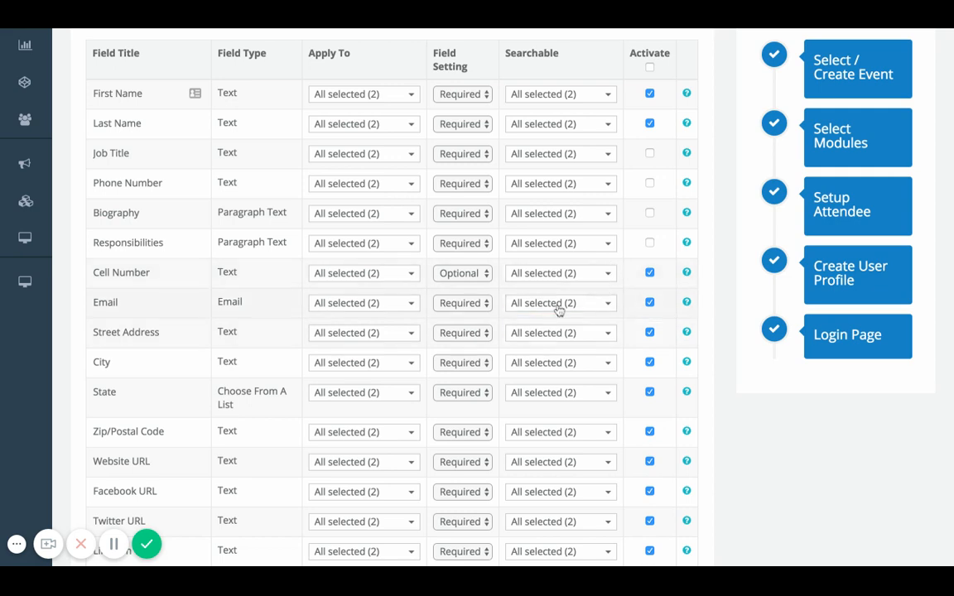
Step: Deactivate the Street Address, City, State and Zip/Postal Code profile fields
scroll(556, 309, "down", 1)
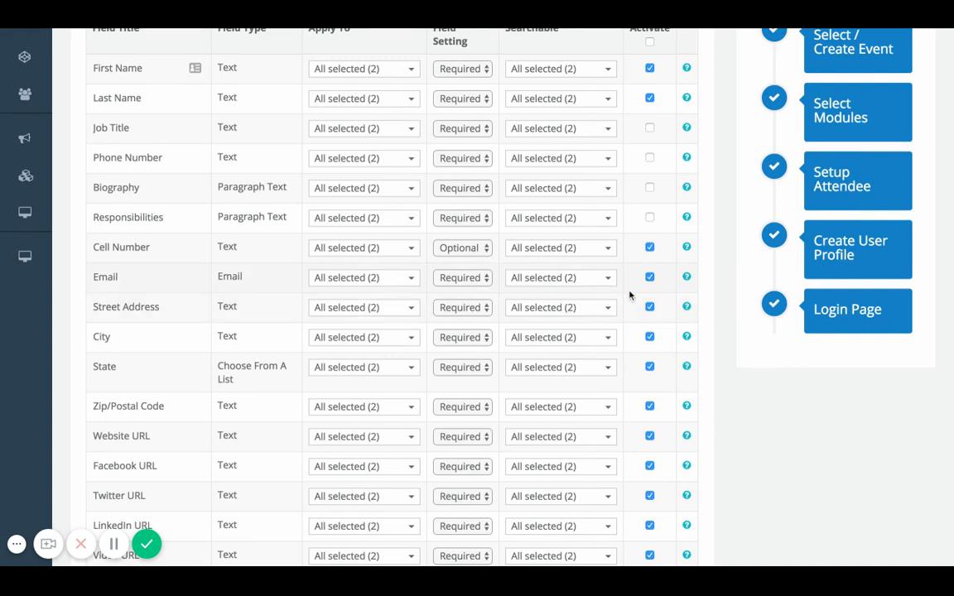
scroll(650, 281, "down", 4)
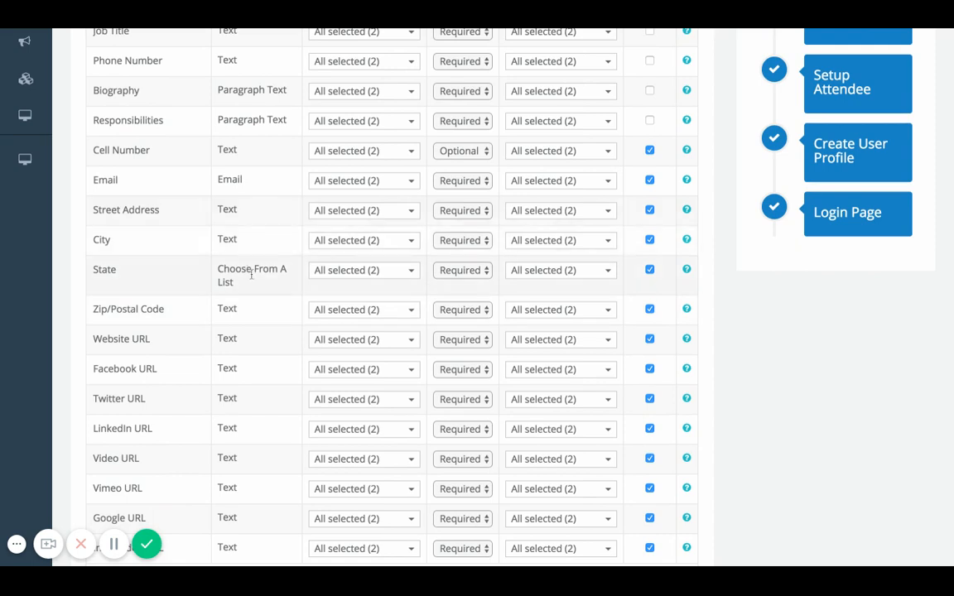
left_click(651, 240)
left_click(651, 271)
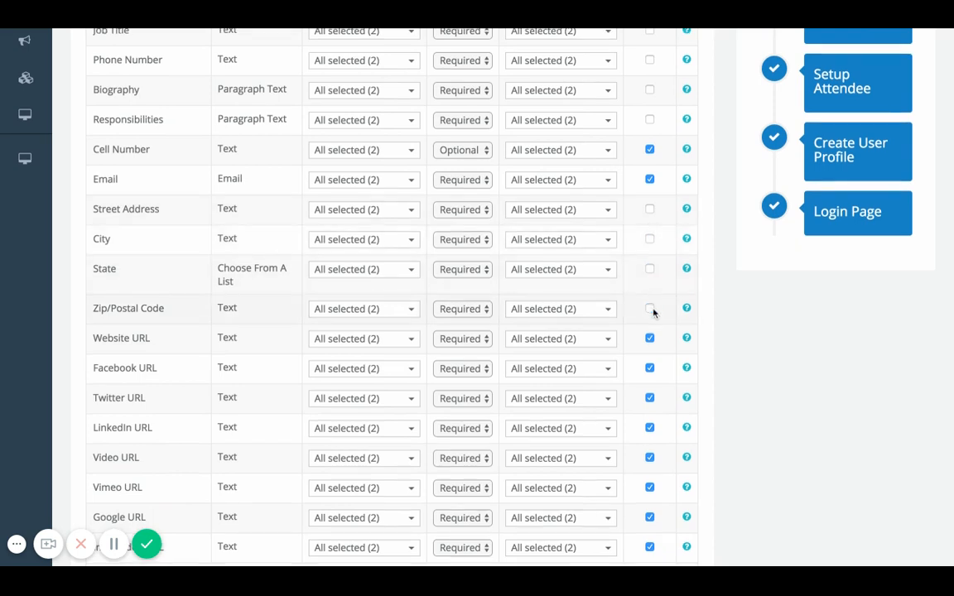
scroll(652, 312, "down", 2)
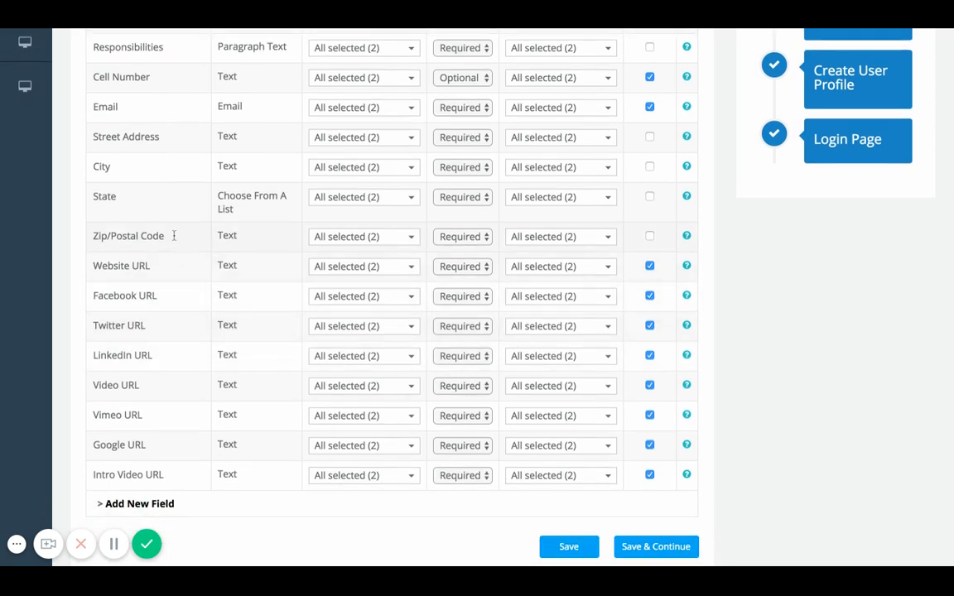
left_click(463, 267)
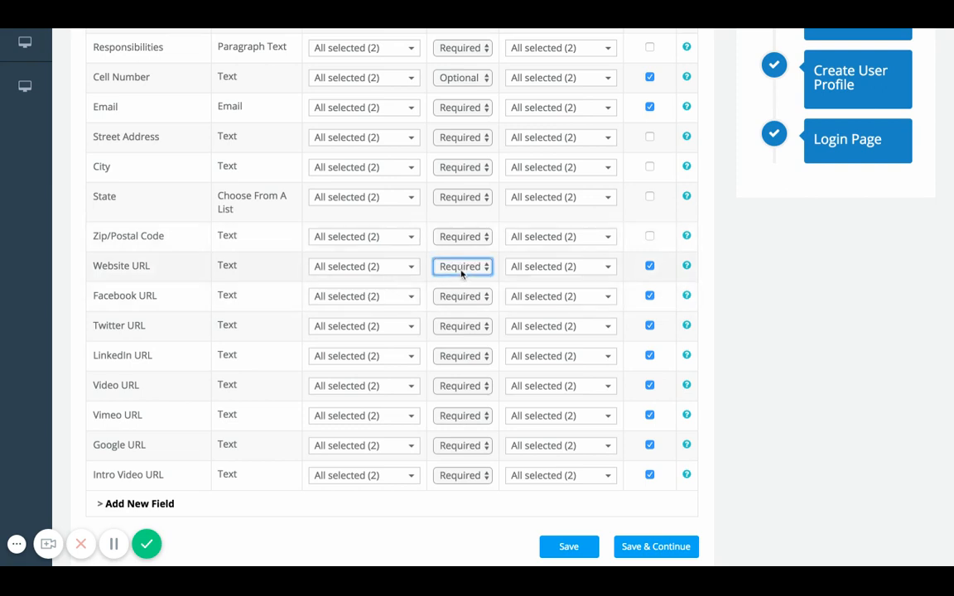
left_click(455, 281)
left_click(476, 272)
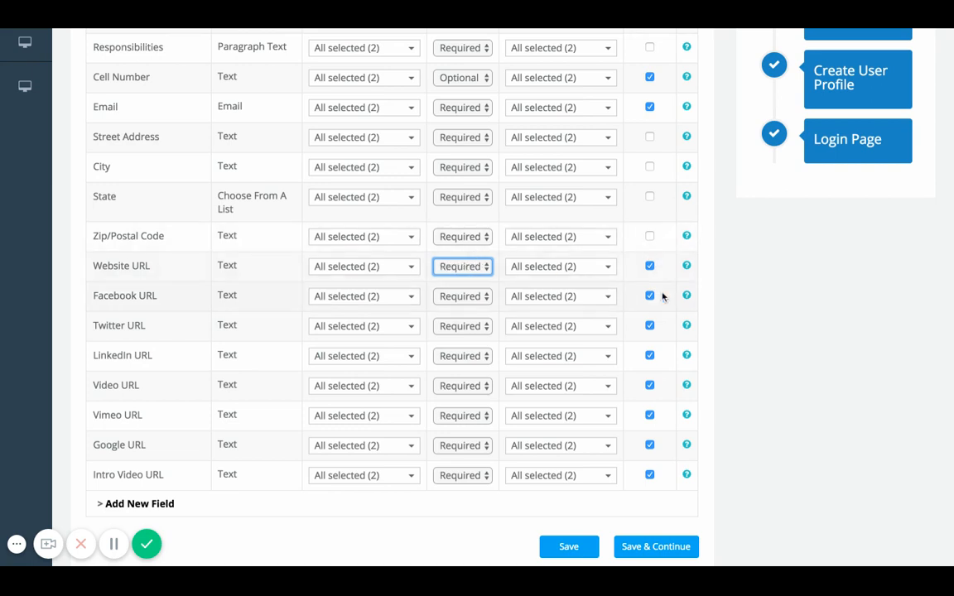
Step: Deactivate the Website, Facebook, Twitter, LinkedIn, Video, Vimeo, Google and Intro Video URL profile fields
left_click(650, 266)
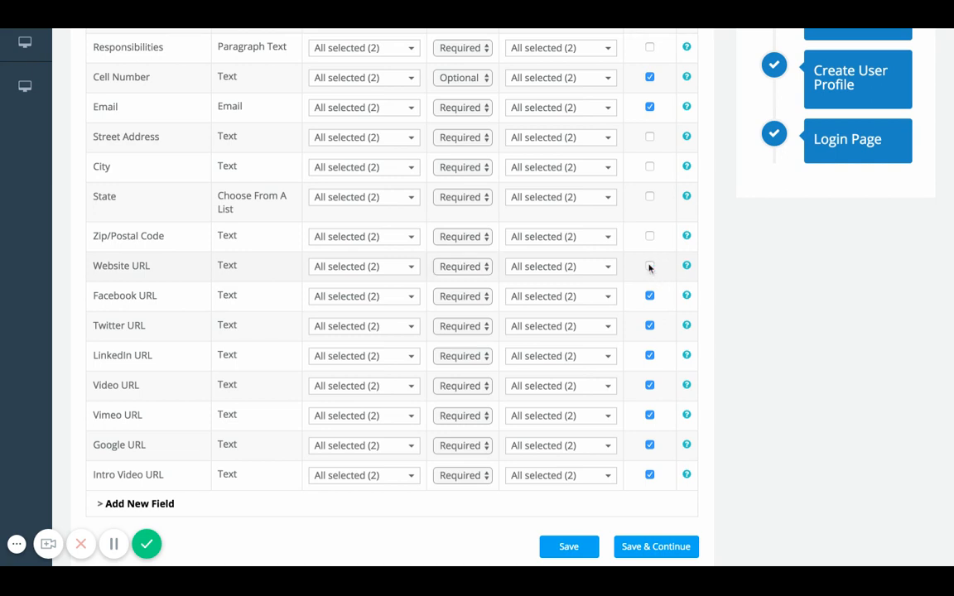
left_click(649, 295)
left_click(650, 325)
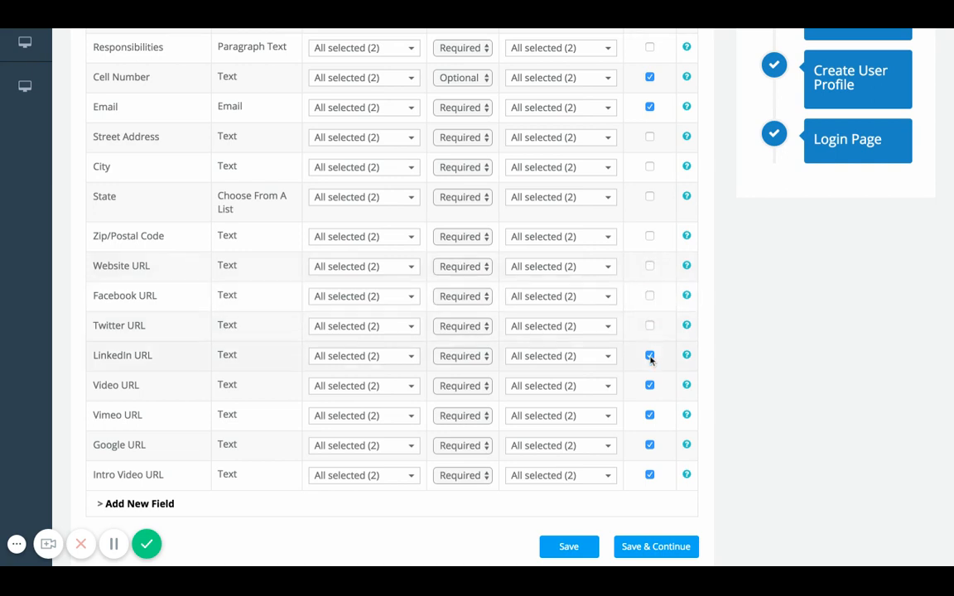
scroll(651, 382, "down", 1)
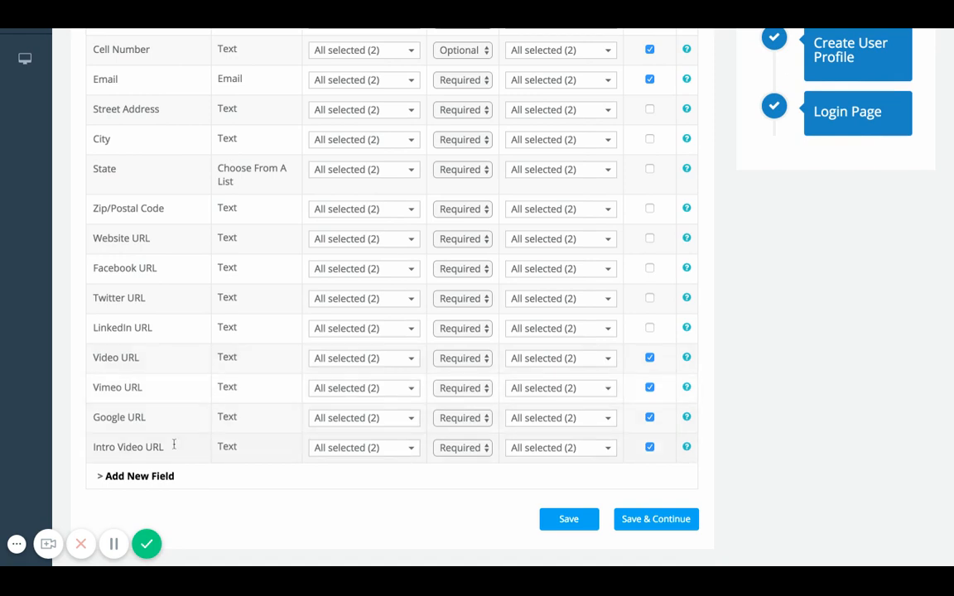
left_click(650, 359)
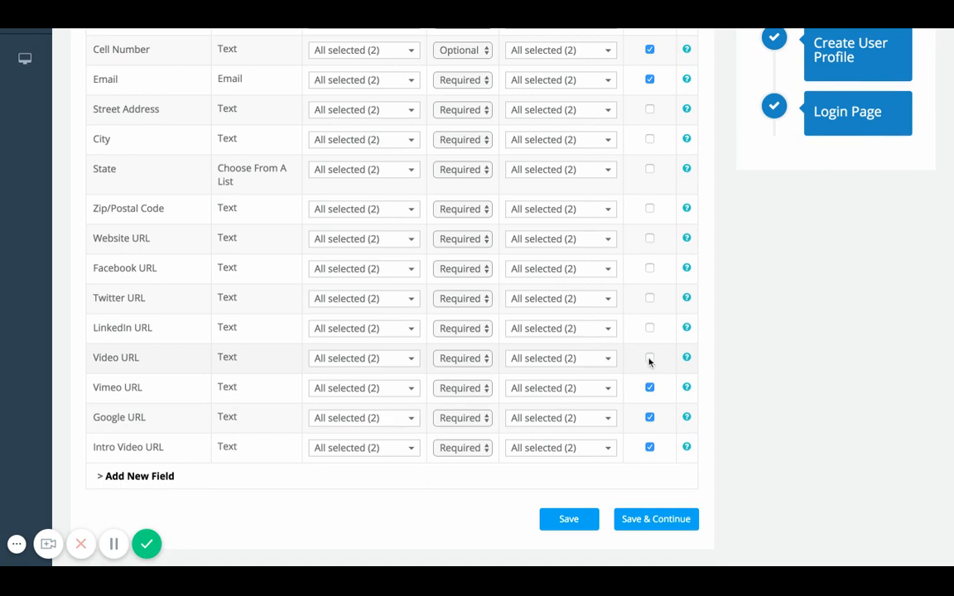
left_click(650, 388)
left_click(650, 418)
Step: Review the Profile section's field list and save its settings
scroll(175, 420, "up", 1)
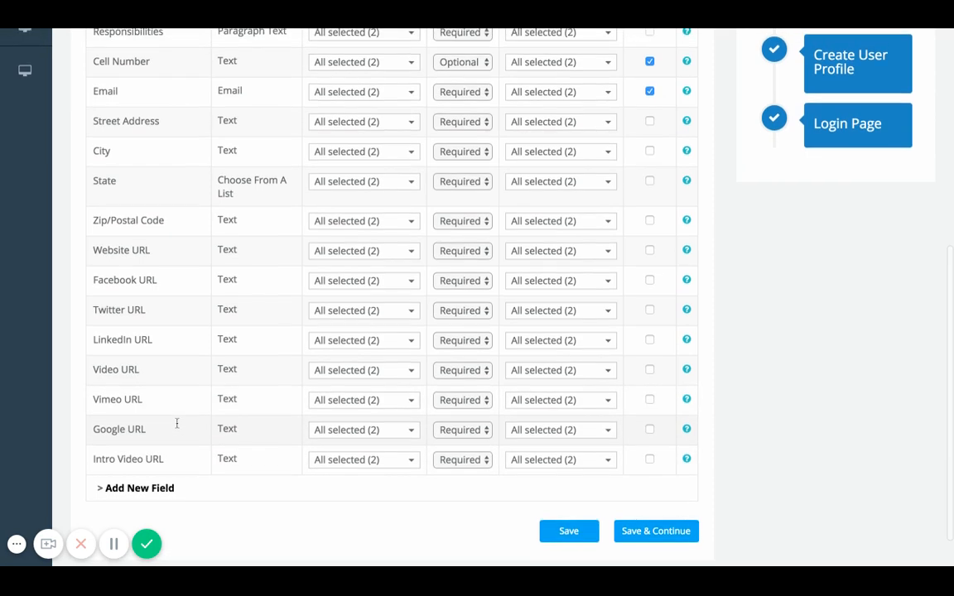
scroll(176, 423, "up", 2)
scroll(175, 424, "down", 3)
left_click(567, 489)
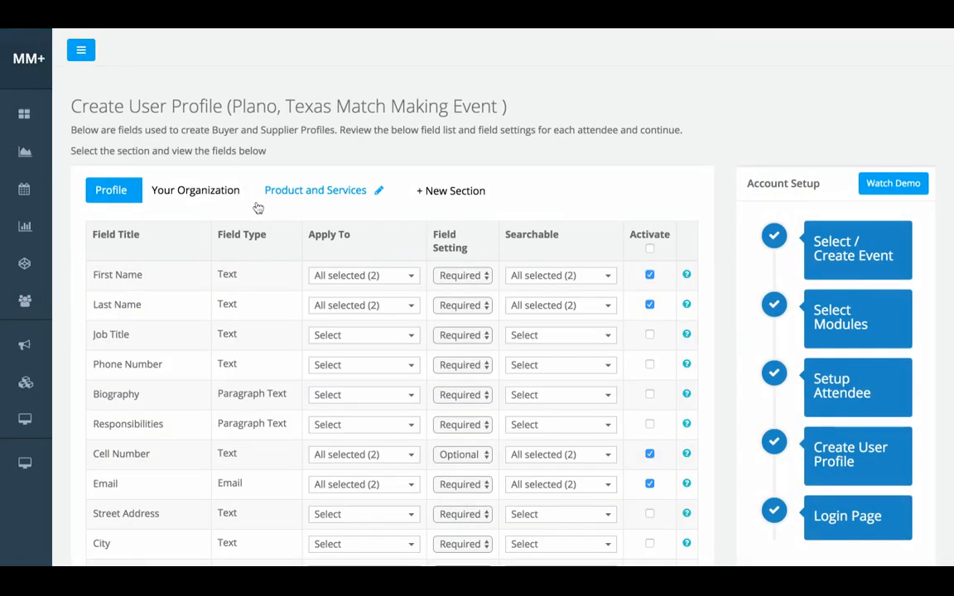
Step: Examine the fields in the Your Organization section and their default settings
left_click(206, 194)
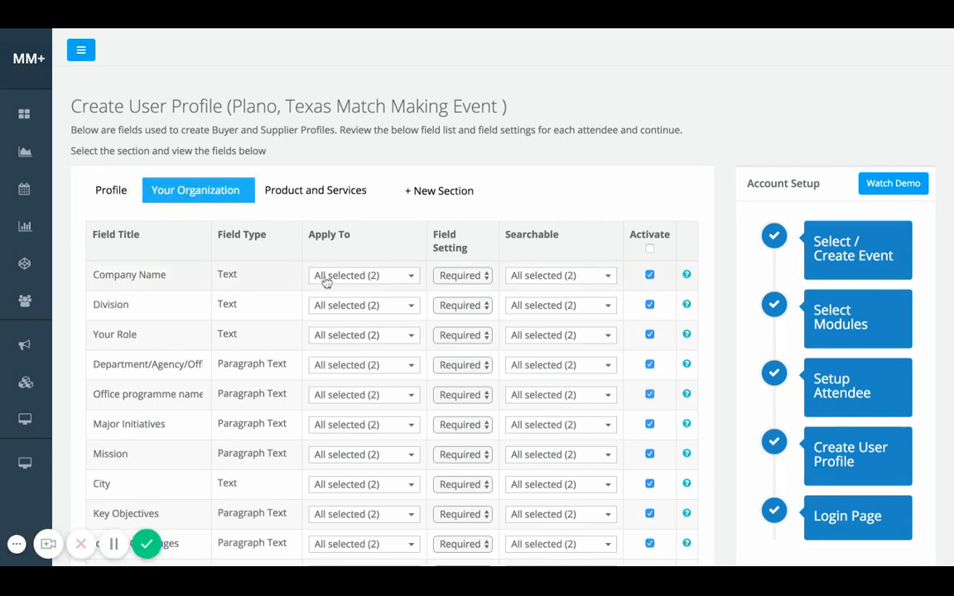
scroll(327, 283, "down", 1)
scroll(327, 283, "down", 3)
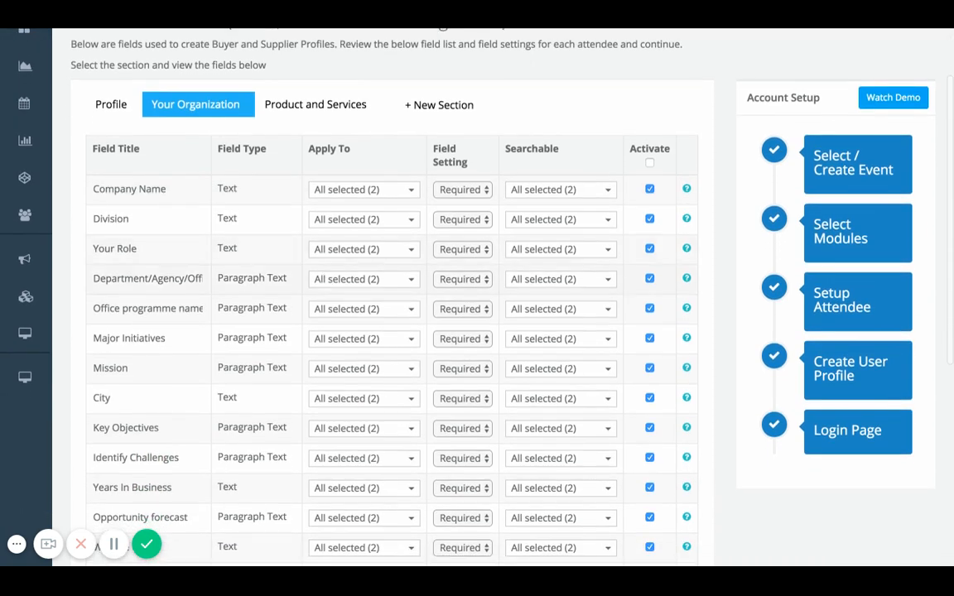
scroll(381, 298, "down", 3)
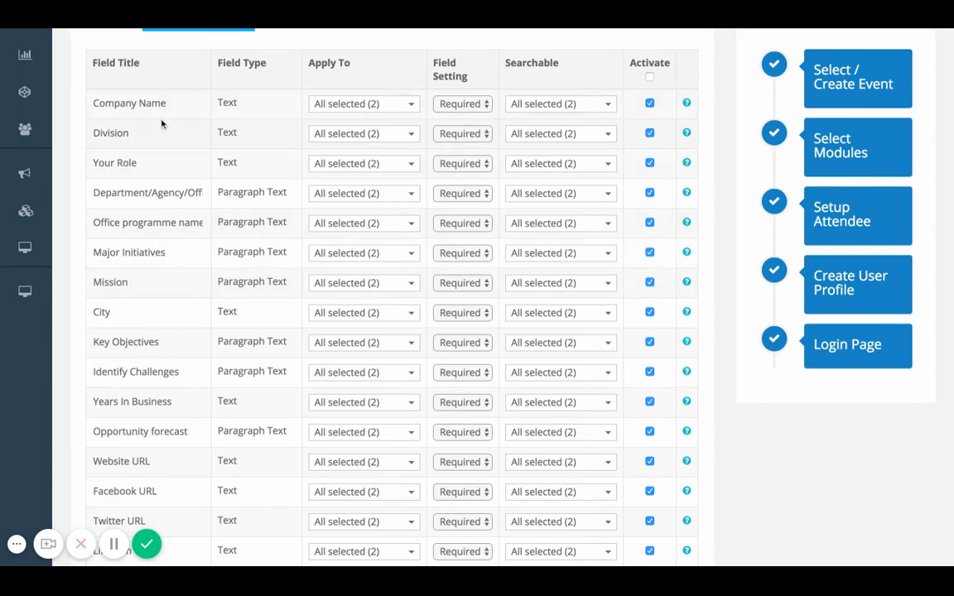
scroll(173, 182, "down", 2)
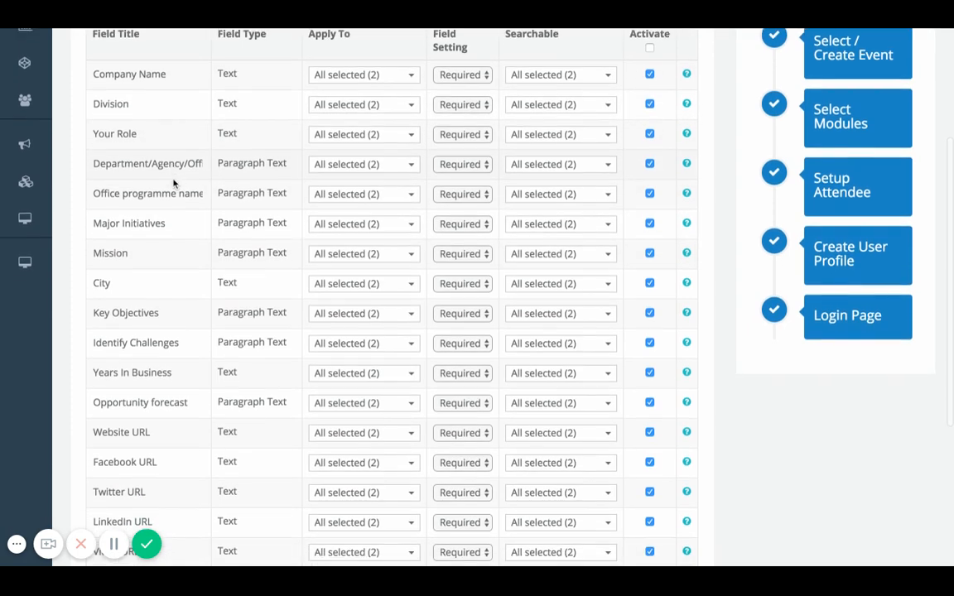
scroll(179, 228, "down", 1)
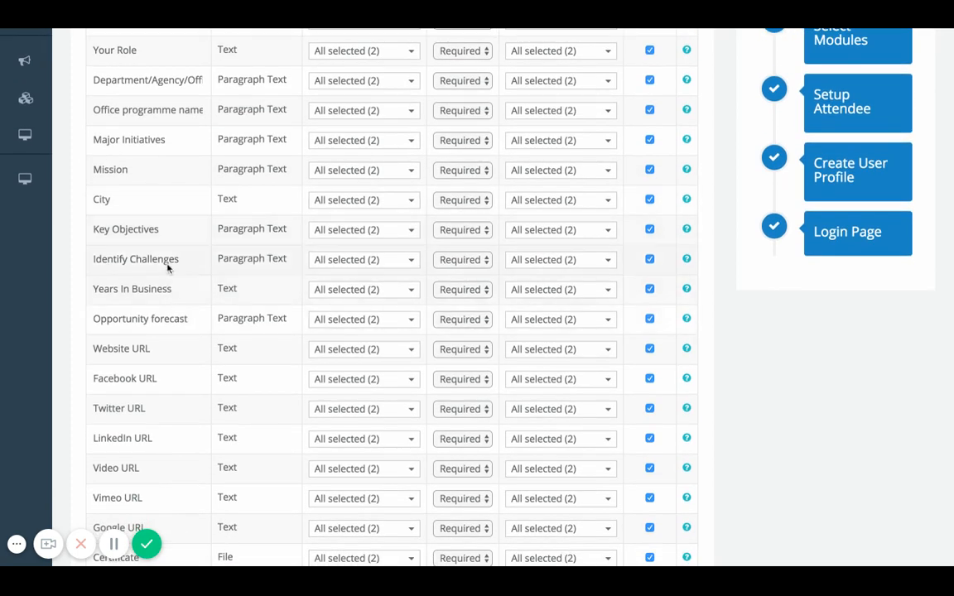
scroll(162, 253, "down", 2)
scroll(161, 240, "down", 1)
scroll(161, 241, "up", 7)
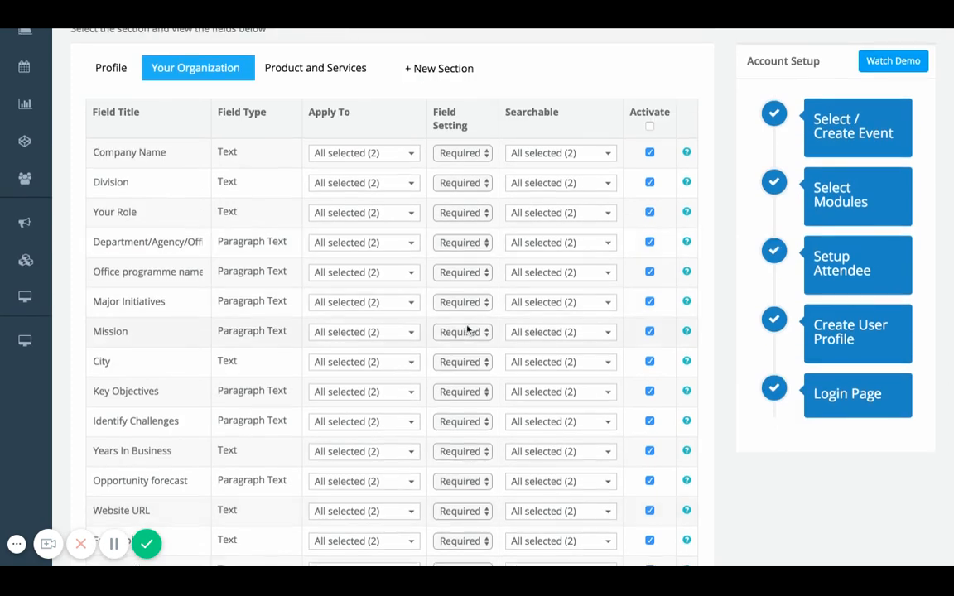
Step: Deactivate all fields in the Your Organization section and check the Company Name field's Field Setting and Apply To options
left_click(650, 127)
left_click(650, 127)
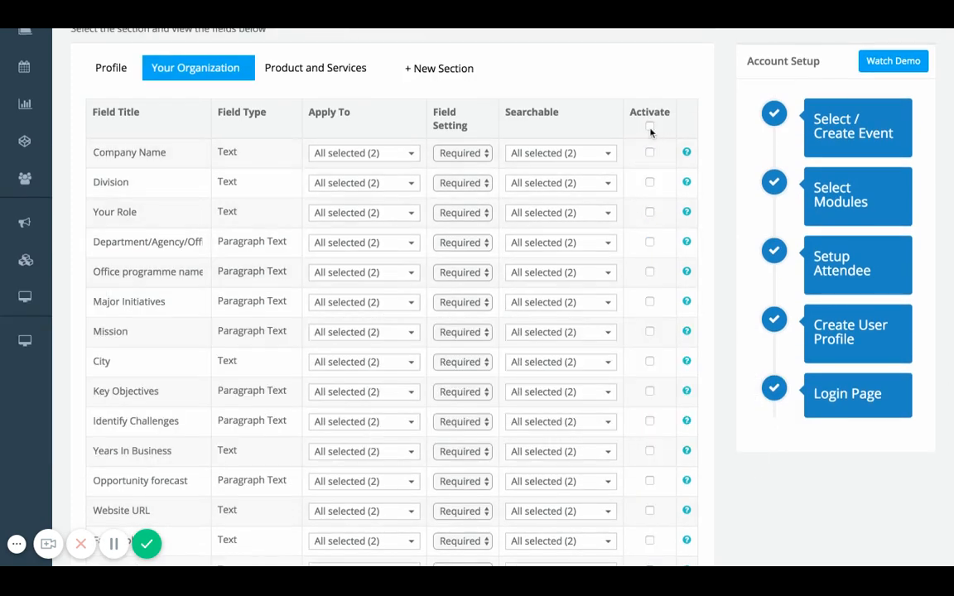
left_click(457, 153)
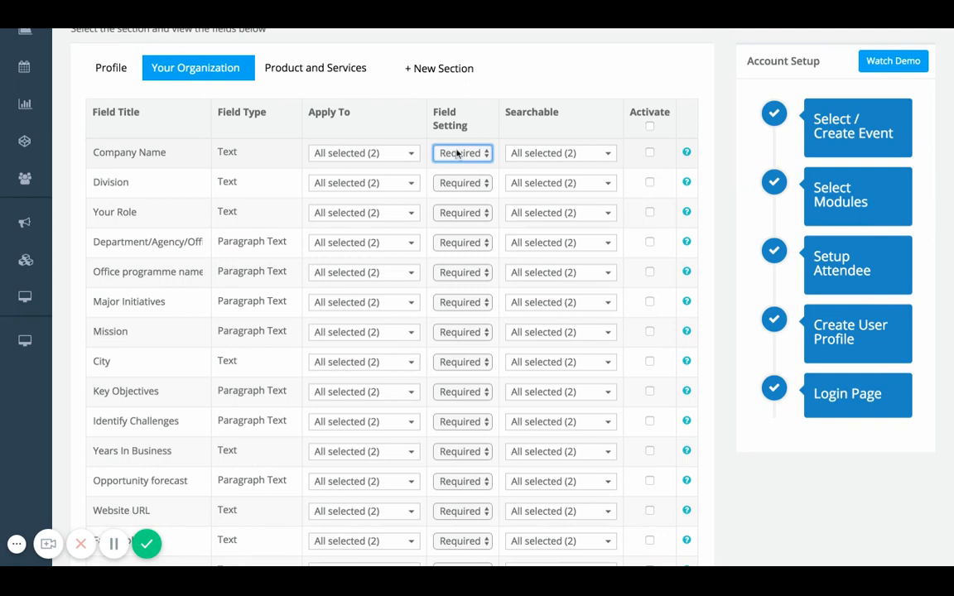
left_click(365, 160)
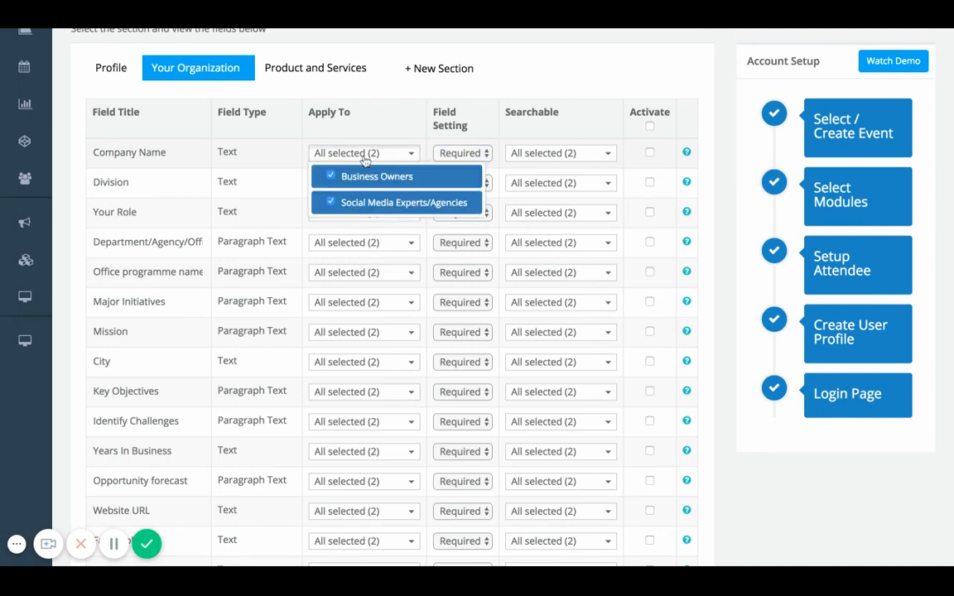
left_click(365, 159)
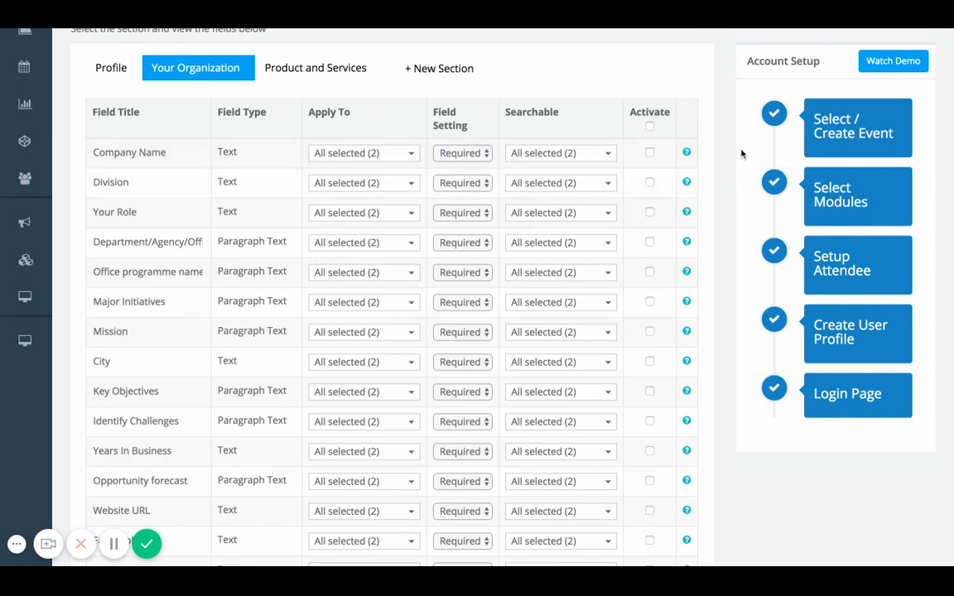
Step: Deactivate all Product and Services fields, then save the user profile setup and continue to the Login Page setup
left_click(337, 75)
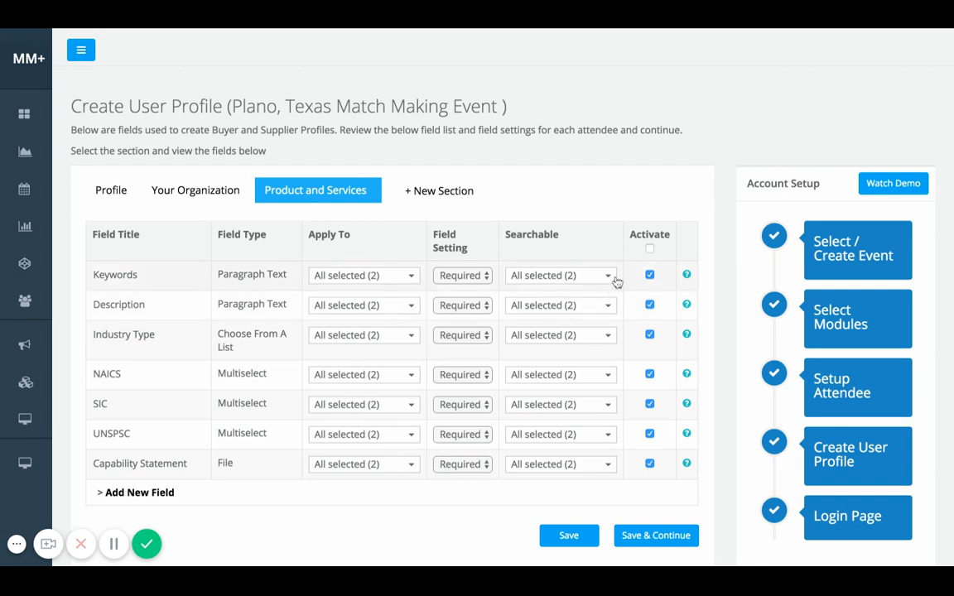
left_click(649, 248)
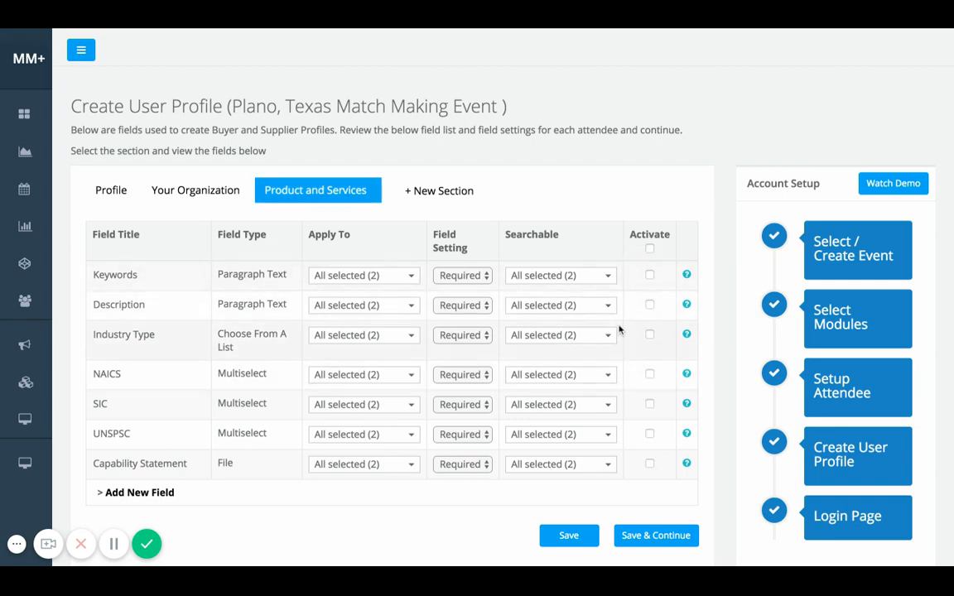
left_click(642, 536)
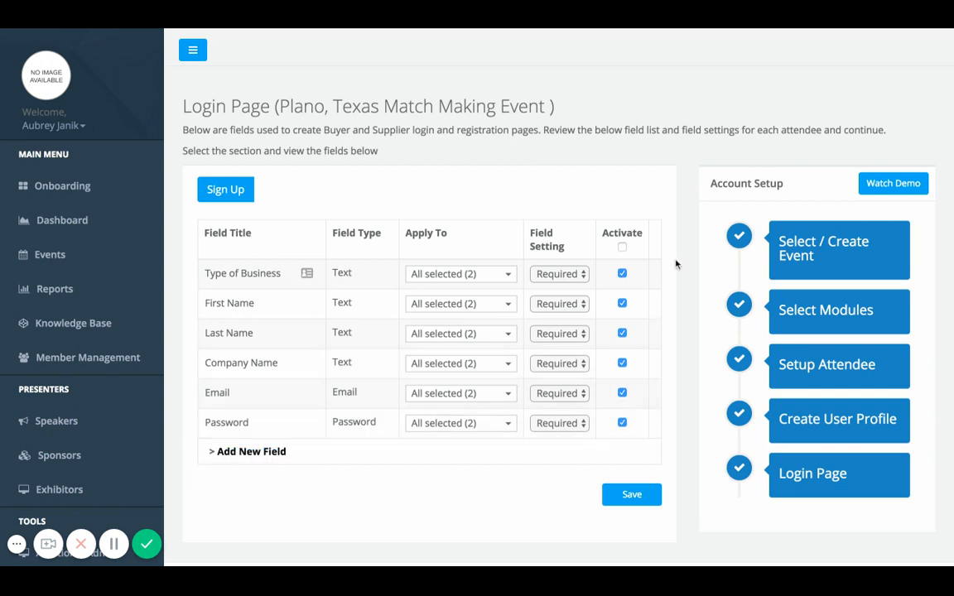
Step: Deactivate the Type of Business and Company Name sign-up fields and save the login page setup
left_click(623, 273)
left_click(622, 363)
left_click(633, 495)
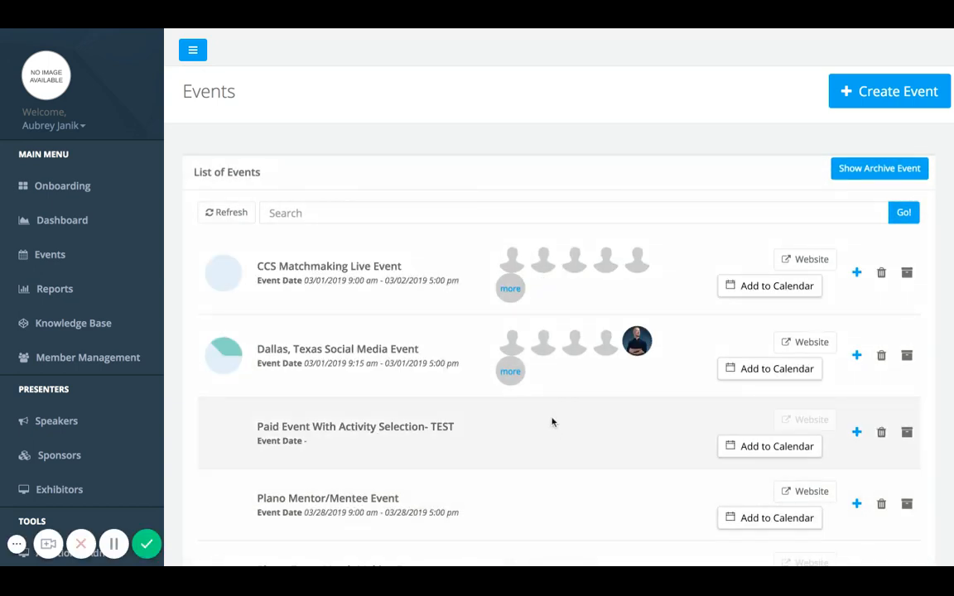
Step: Open the Plano, Texas Match Making Event from the list of events to manage it
scroll(553, 423, "down", 3)
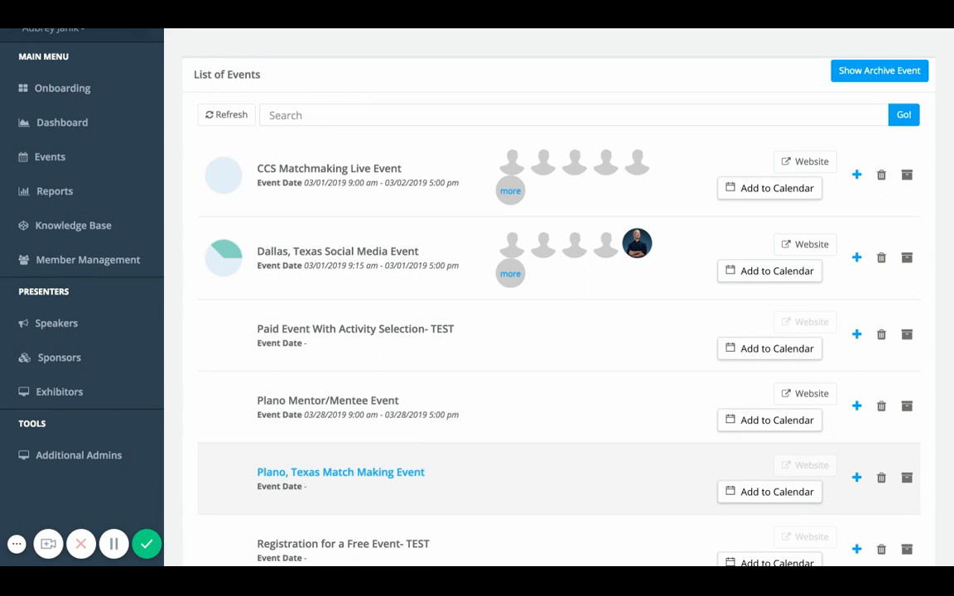
left_click(340, 472)
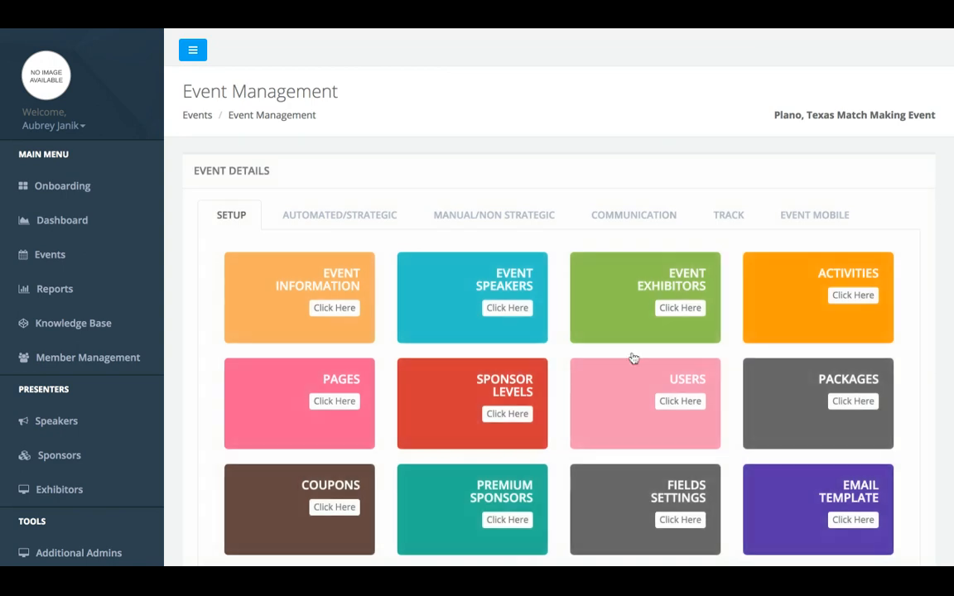